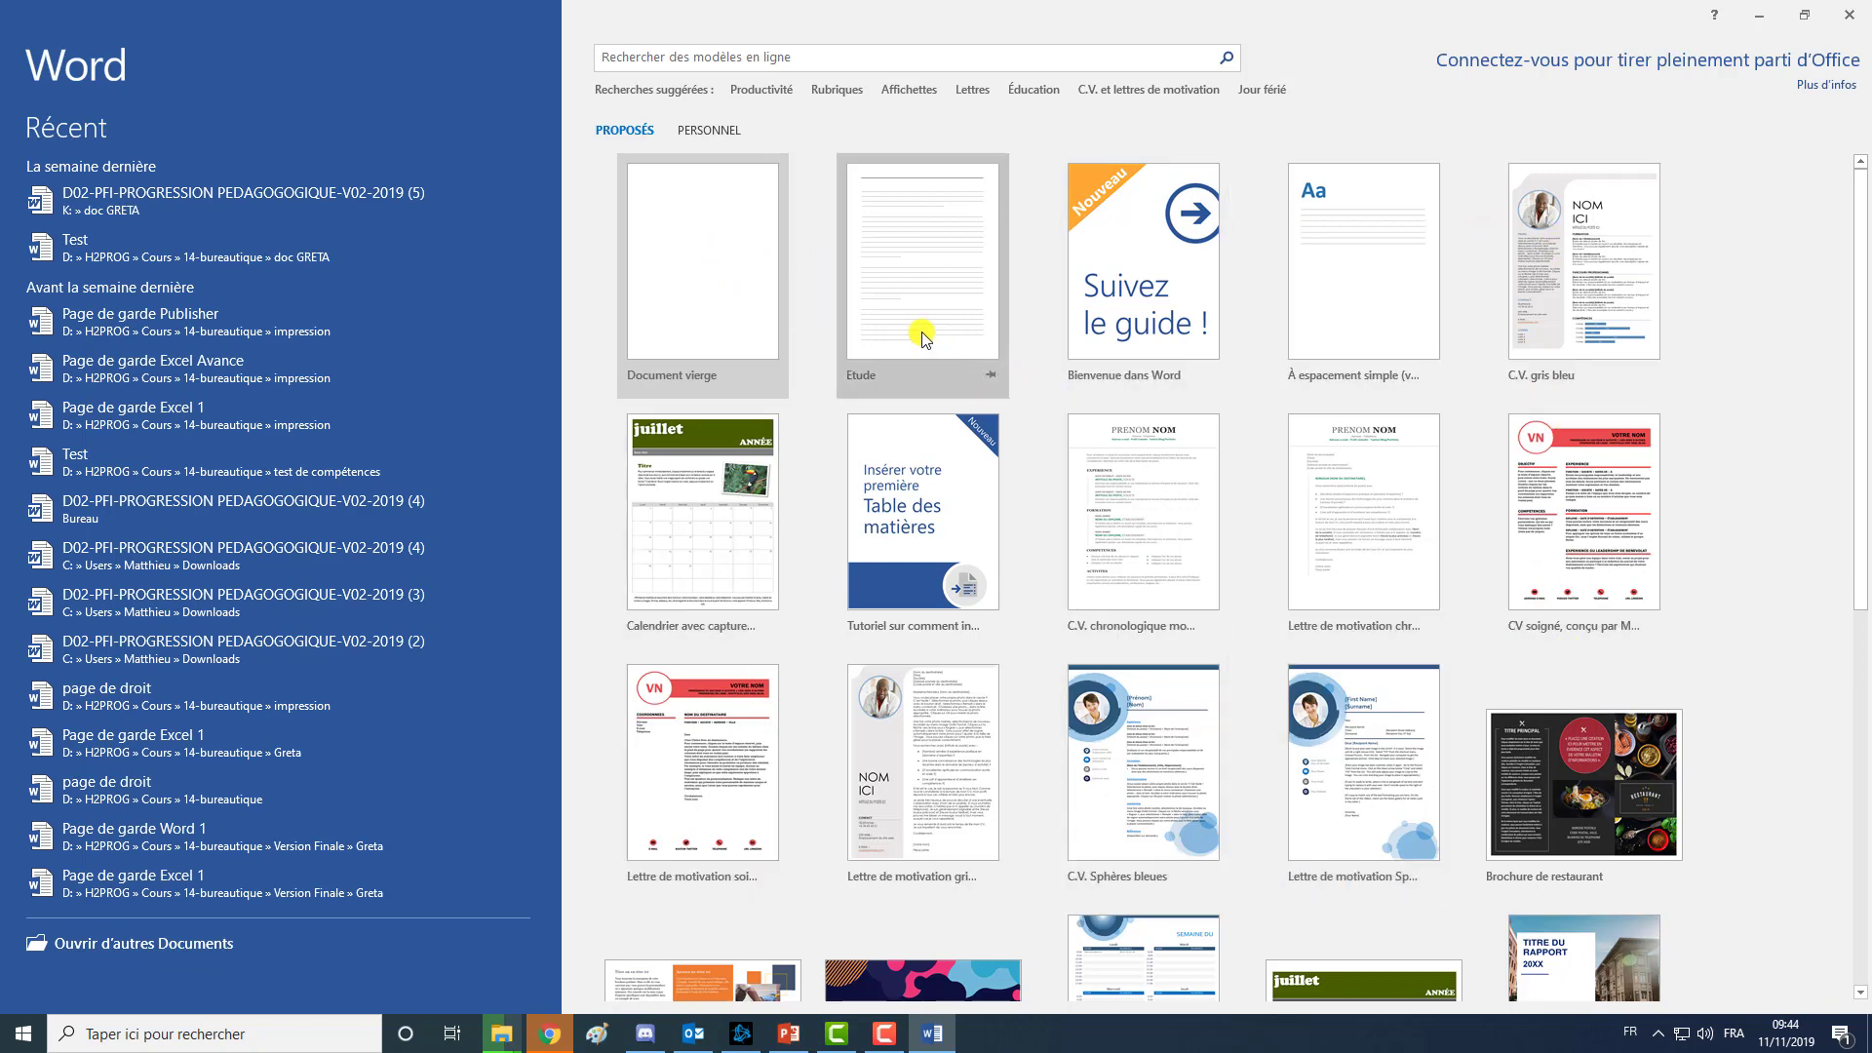
Look at the personal templates, return to the suggested ones and create a blank document.
{"action": "left_click", "coordinate": [710, 131]}
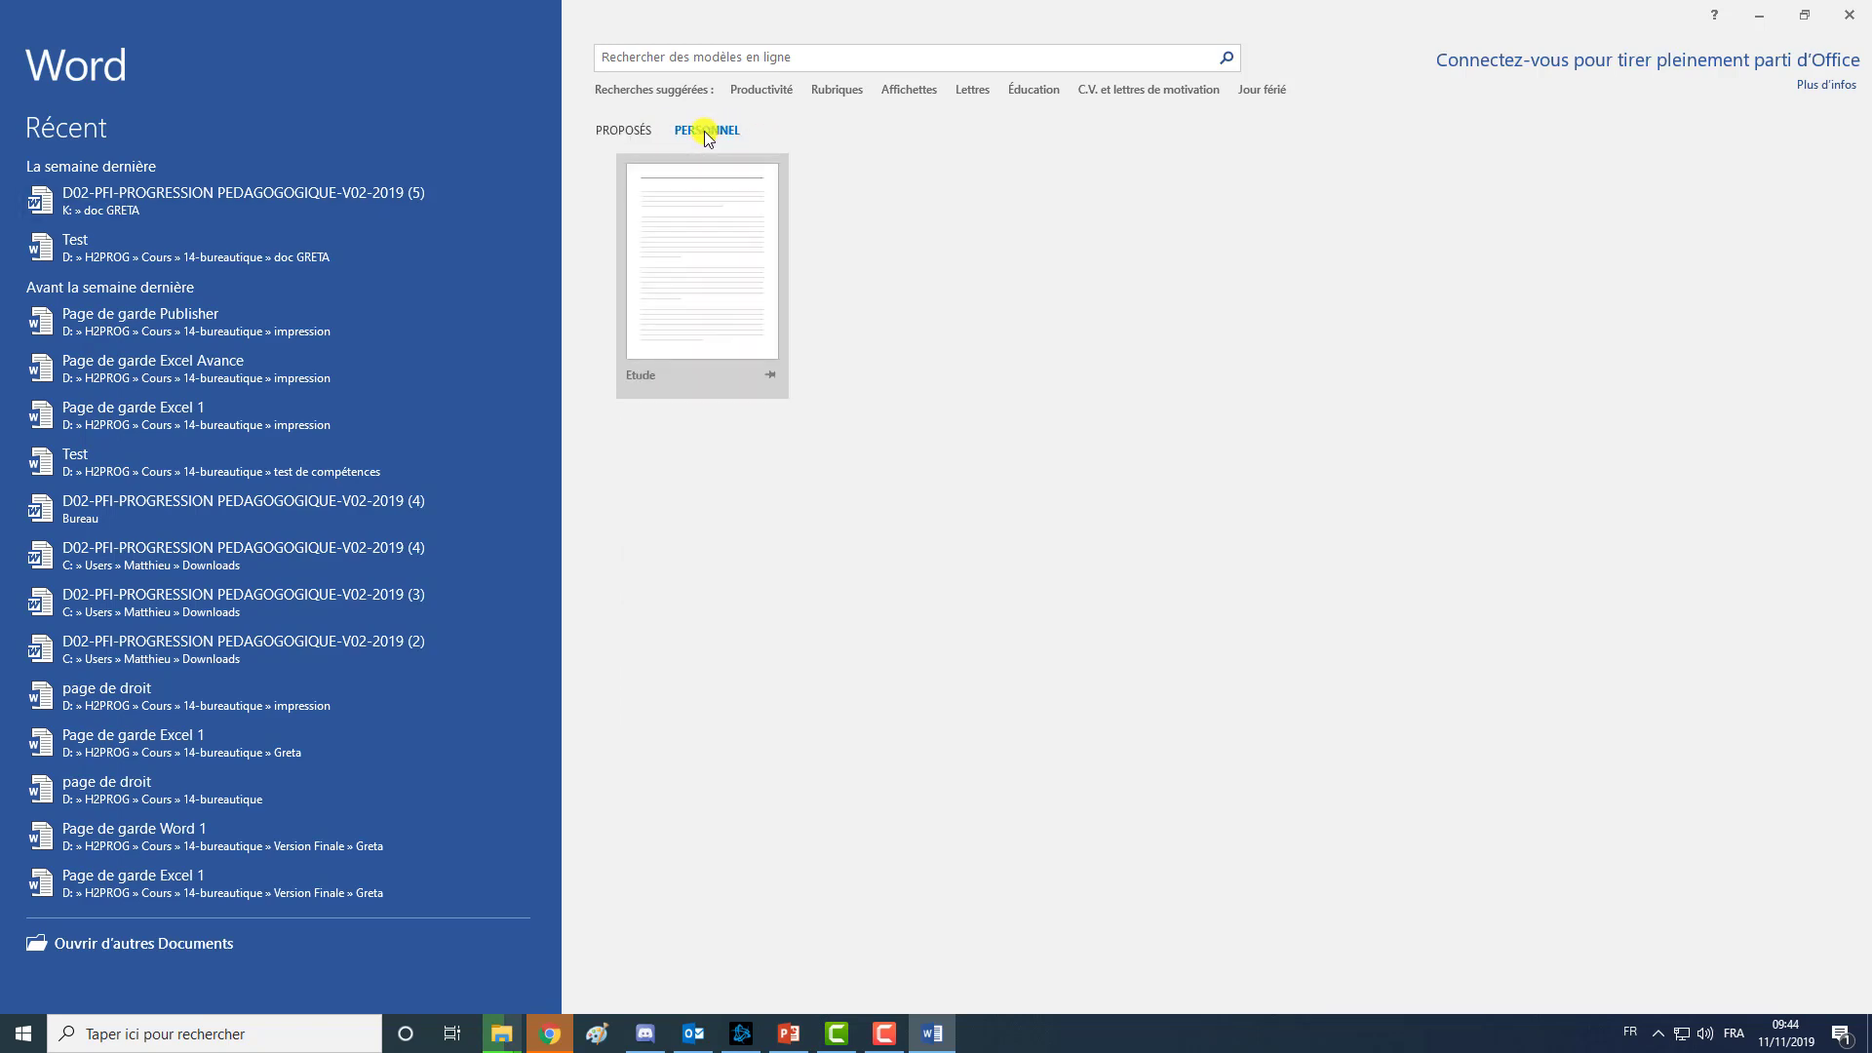
{"action": "left_click", "coordinate": [630, 133]}
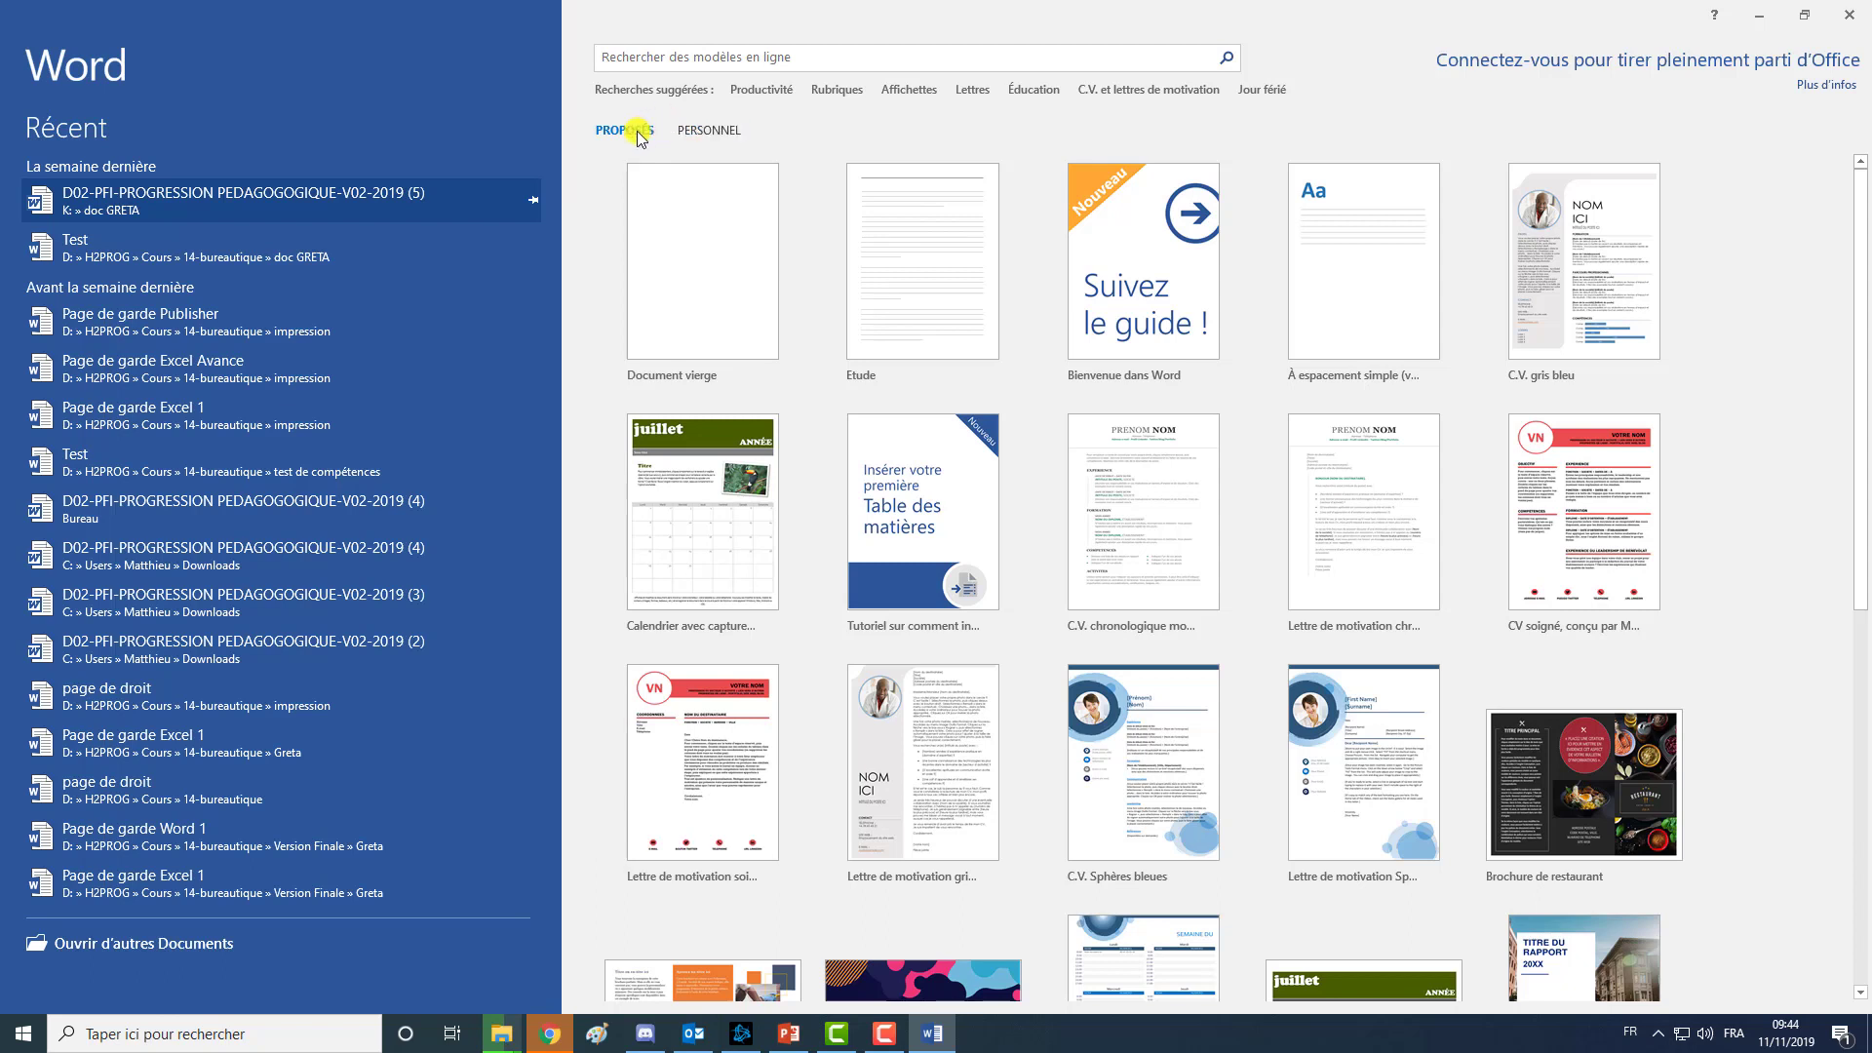
{"action": "left_click", "coordinate": [703, 250]}
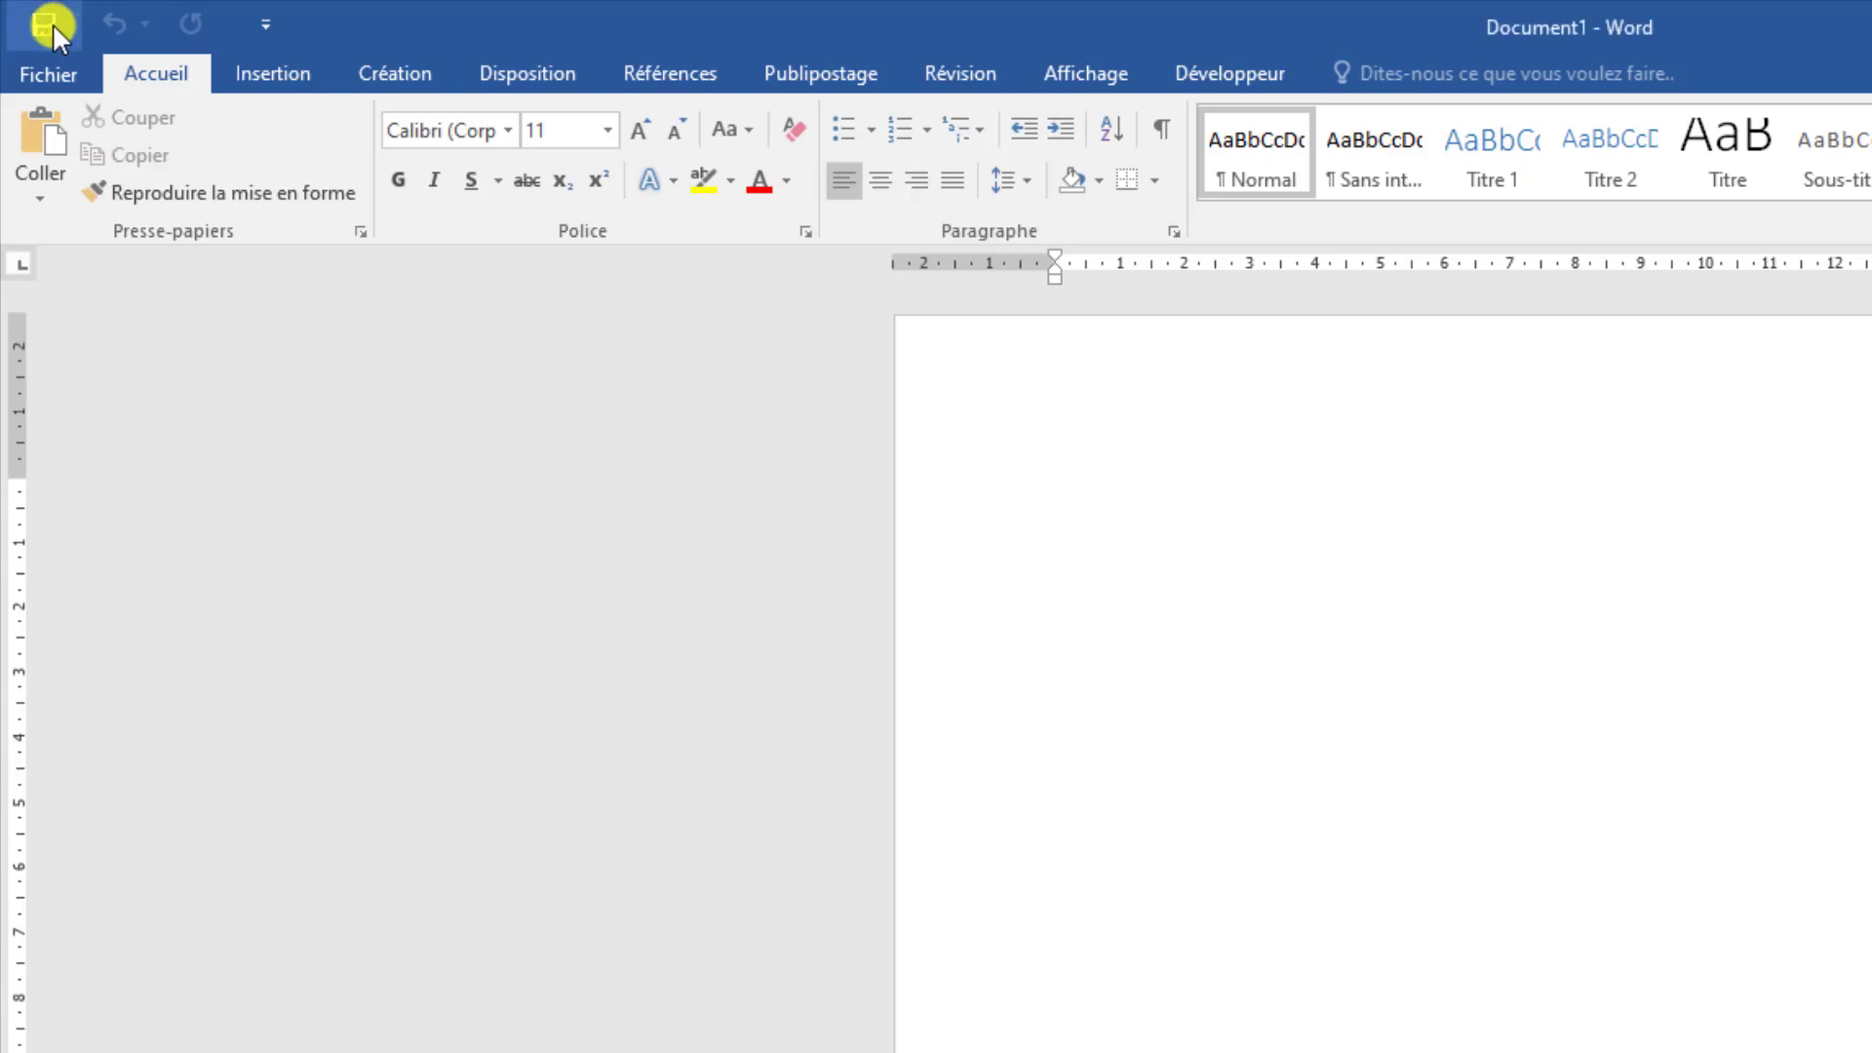
Start saving the blank document with Save As and browse to the Bureau folder.
{"action": "left_click", "coordinate": [53, 24]}
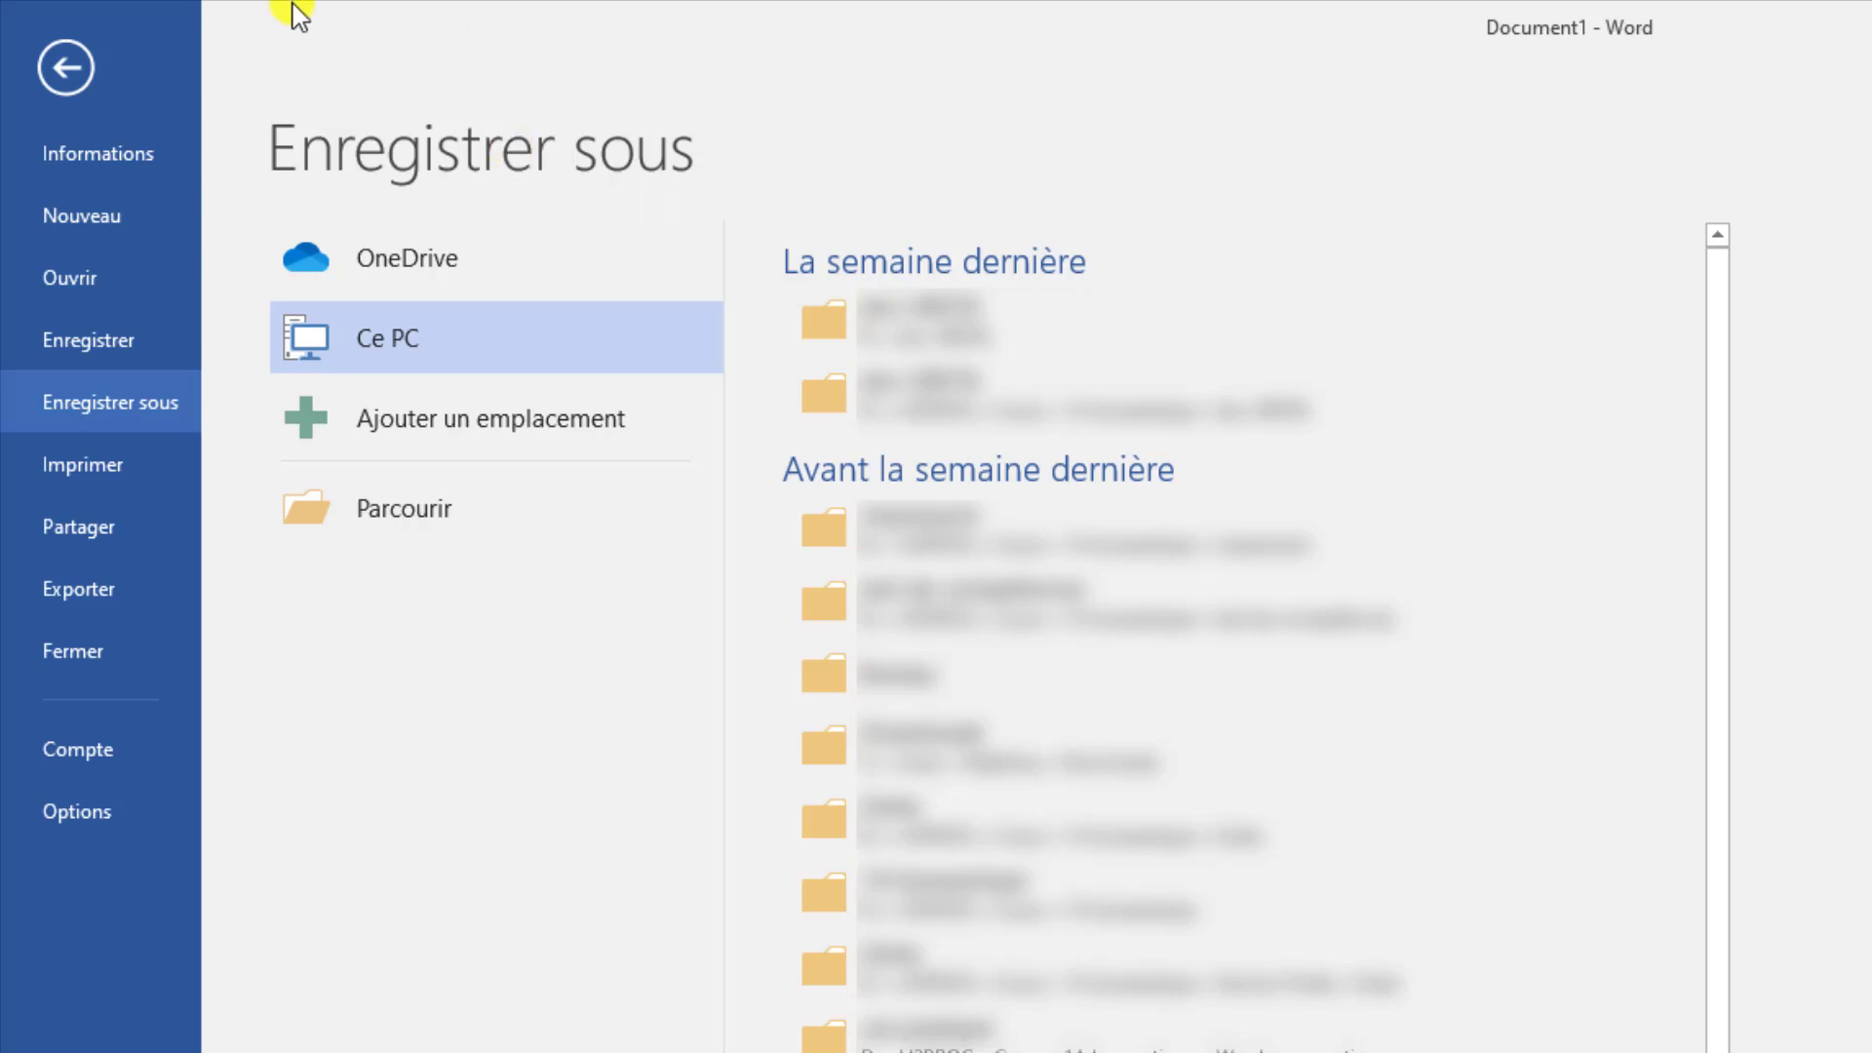
{"action": "left_click", "coordinate": [67, 68]}
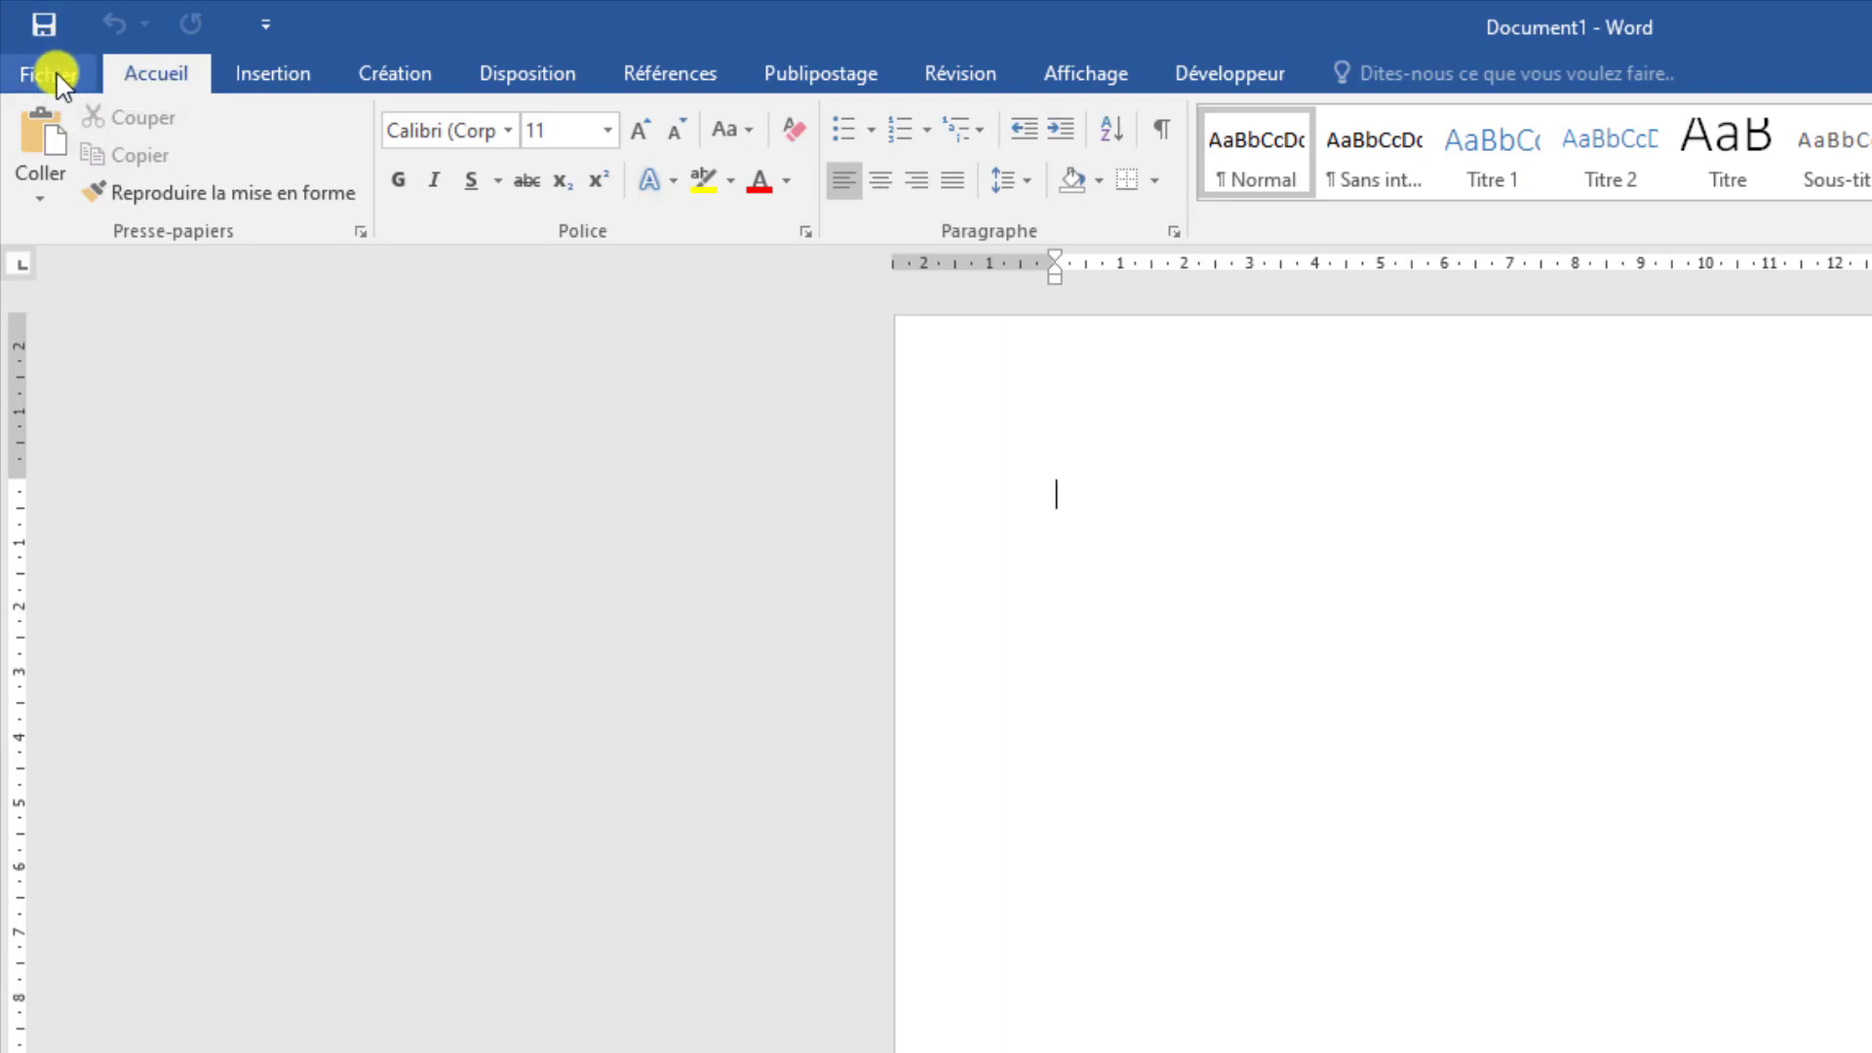
{"action": "left_click", "coordinate": [56, 76]}
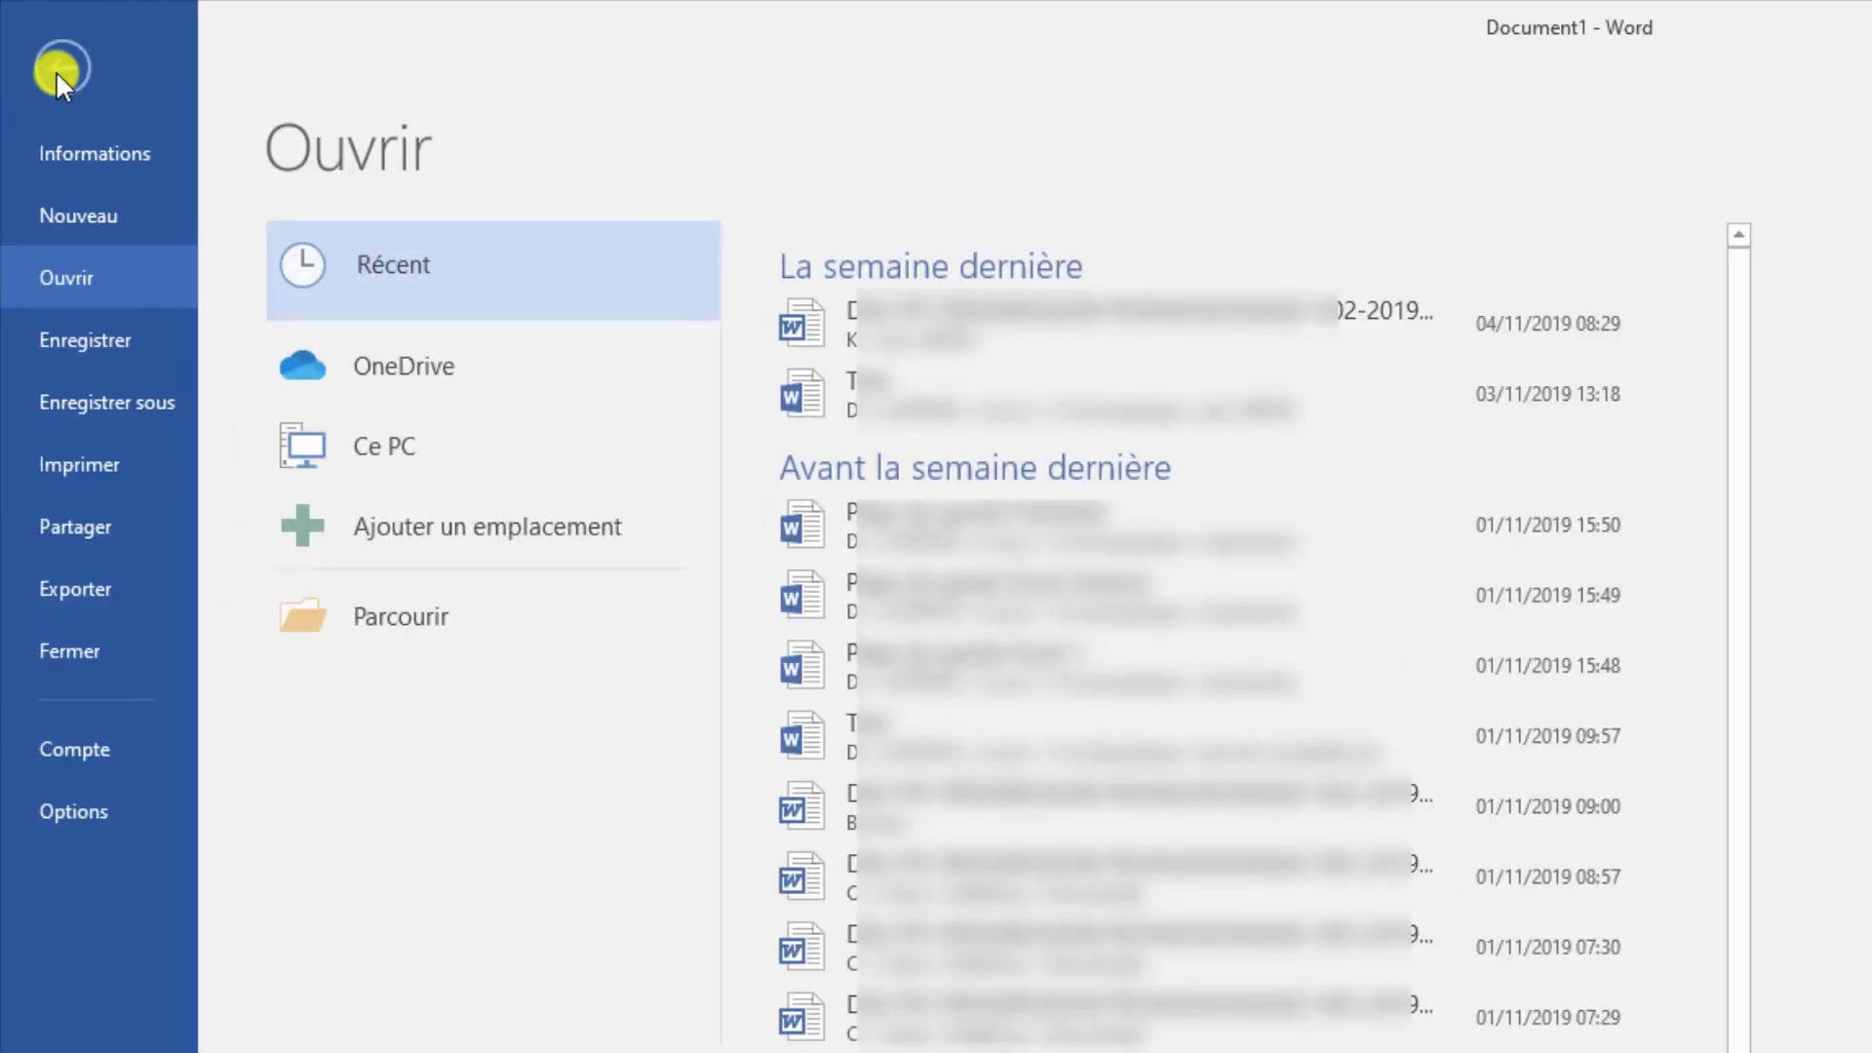
{"action": "left_click", "coordinate": [100, 403]}
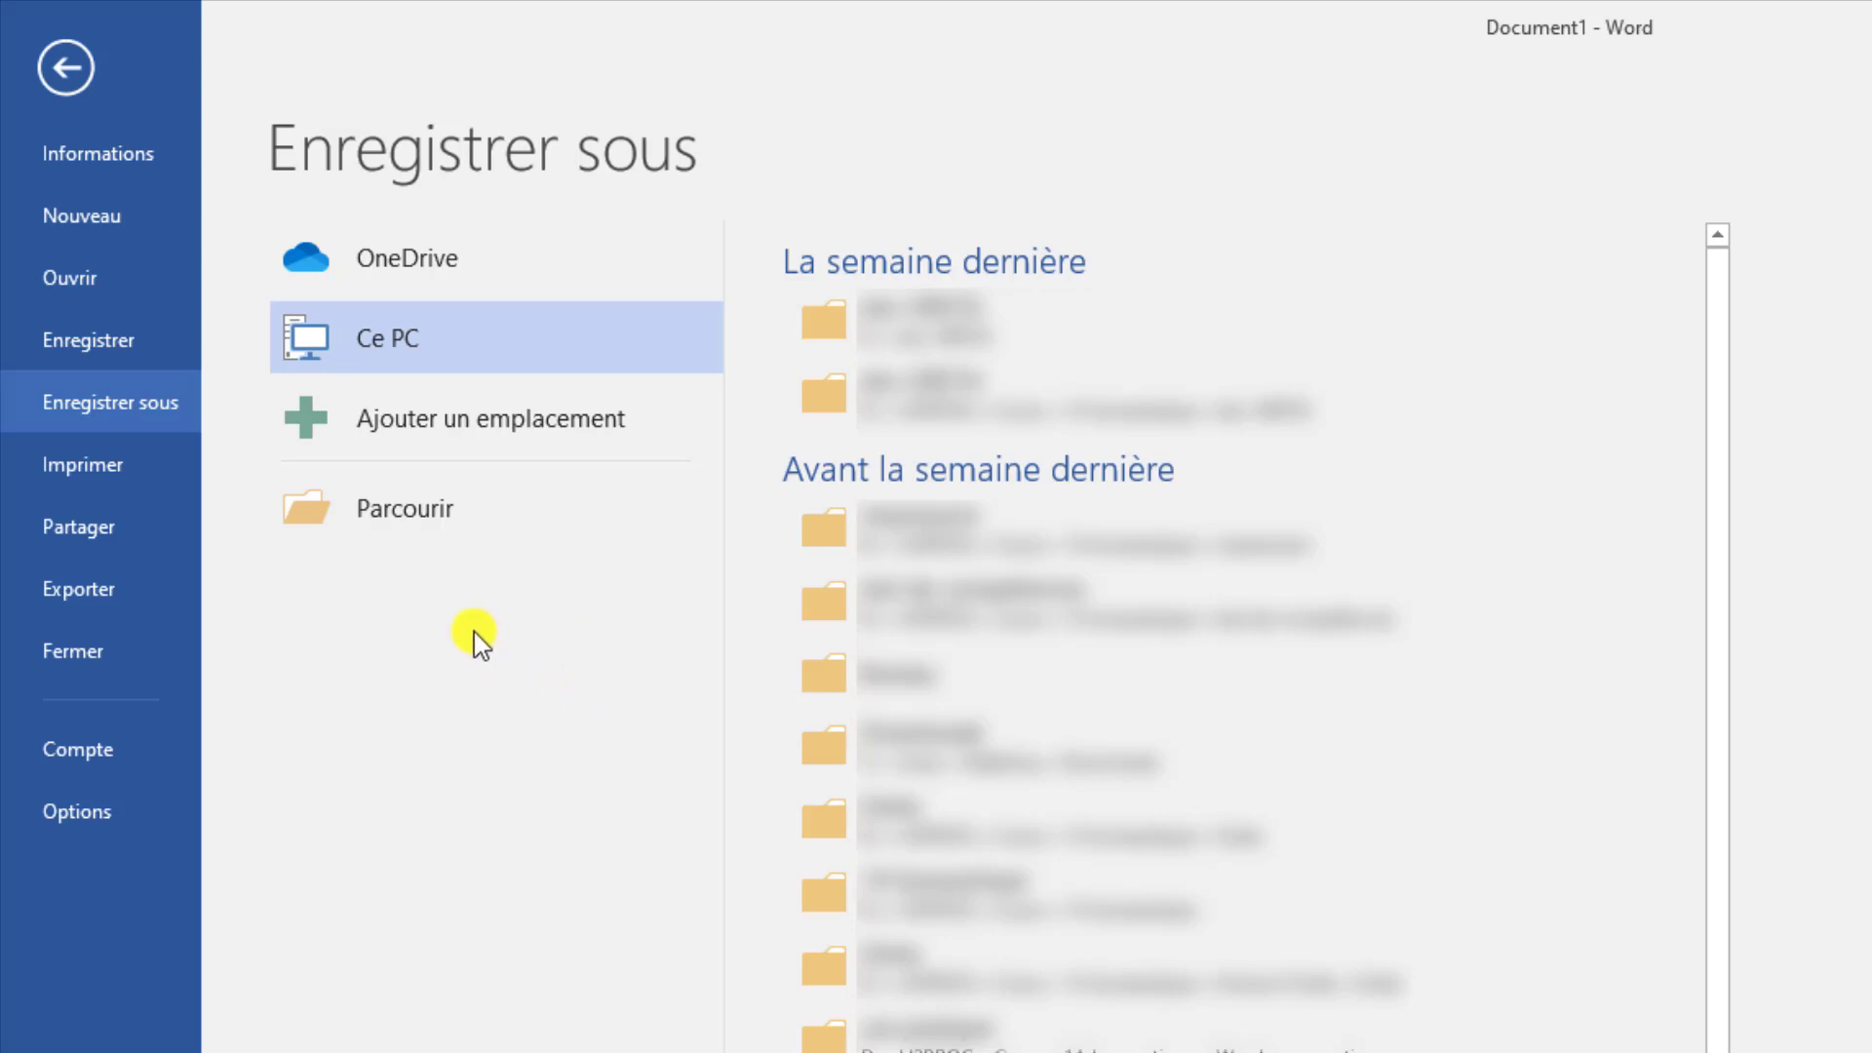
{"action": "left_click", "coordinate": [374, 528]}
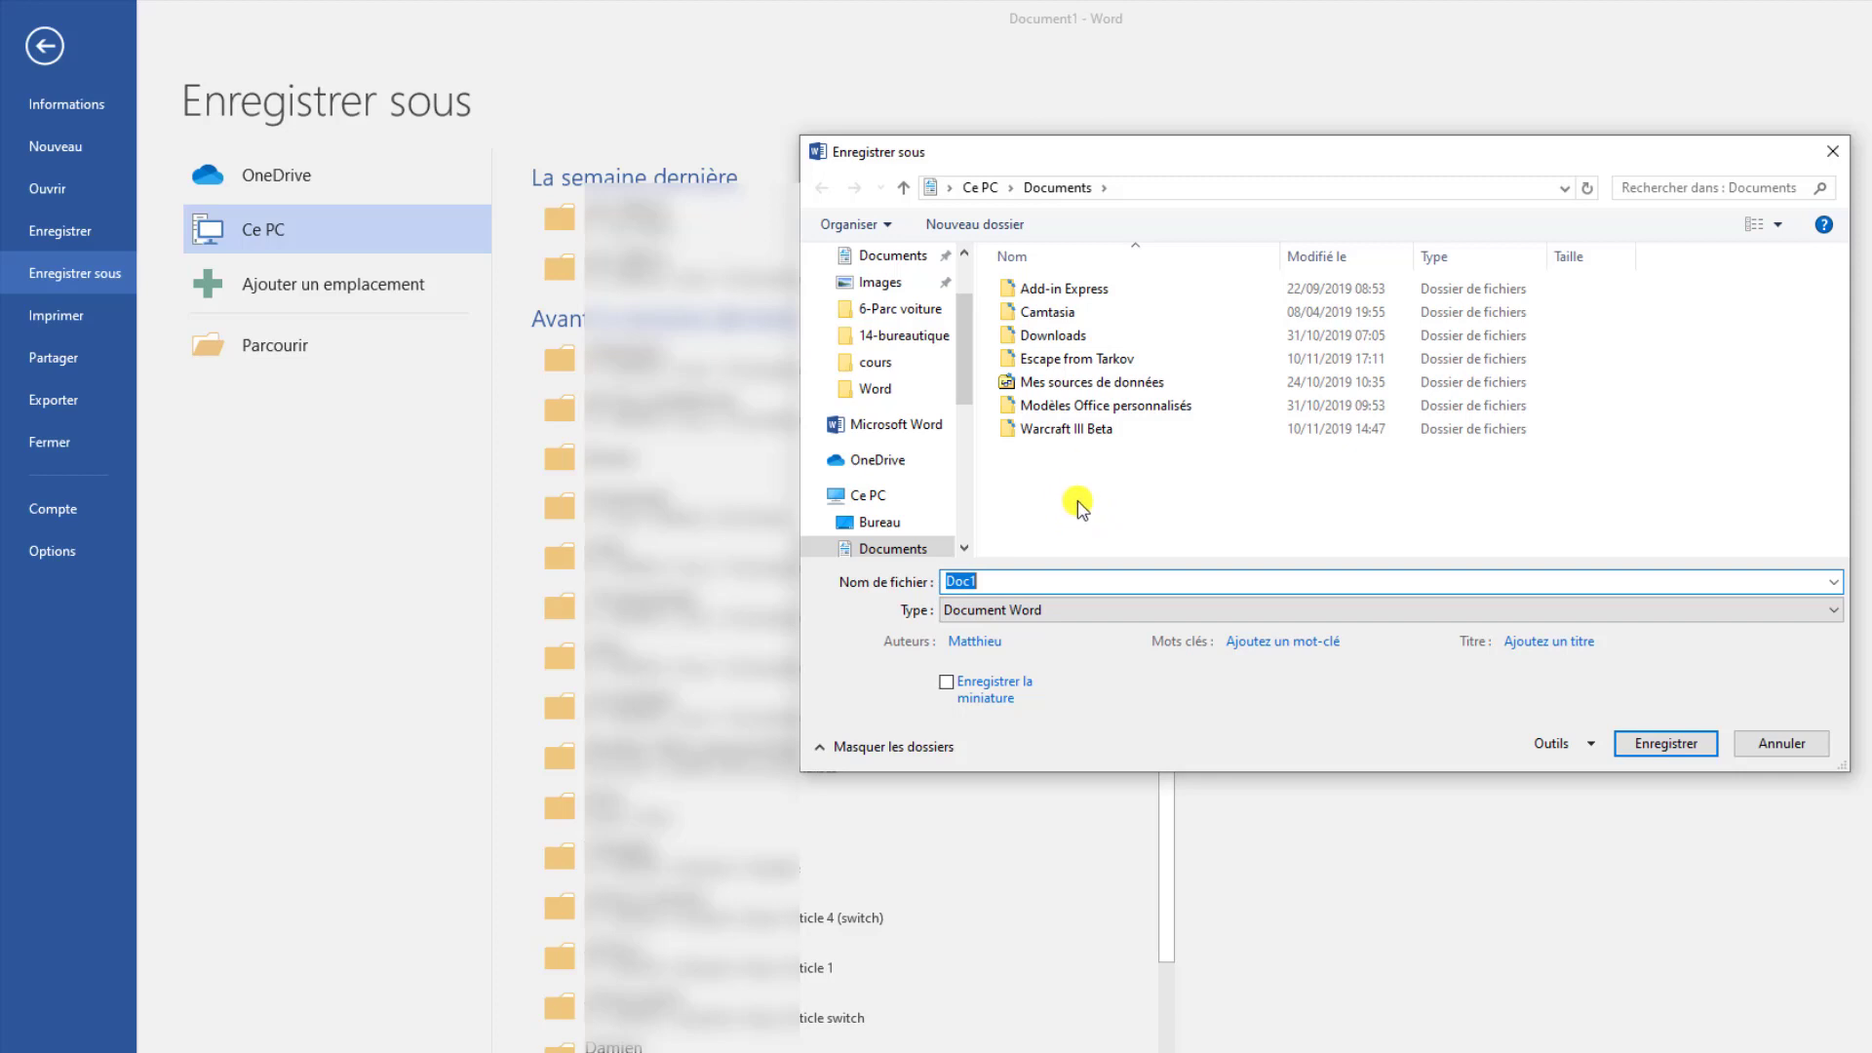
{"action": "left_click", "coordinate": [877, 390]}
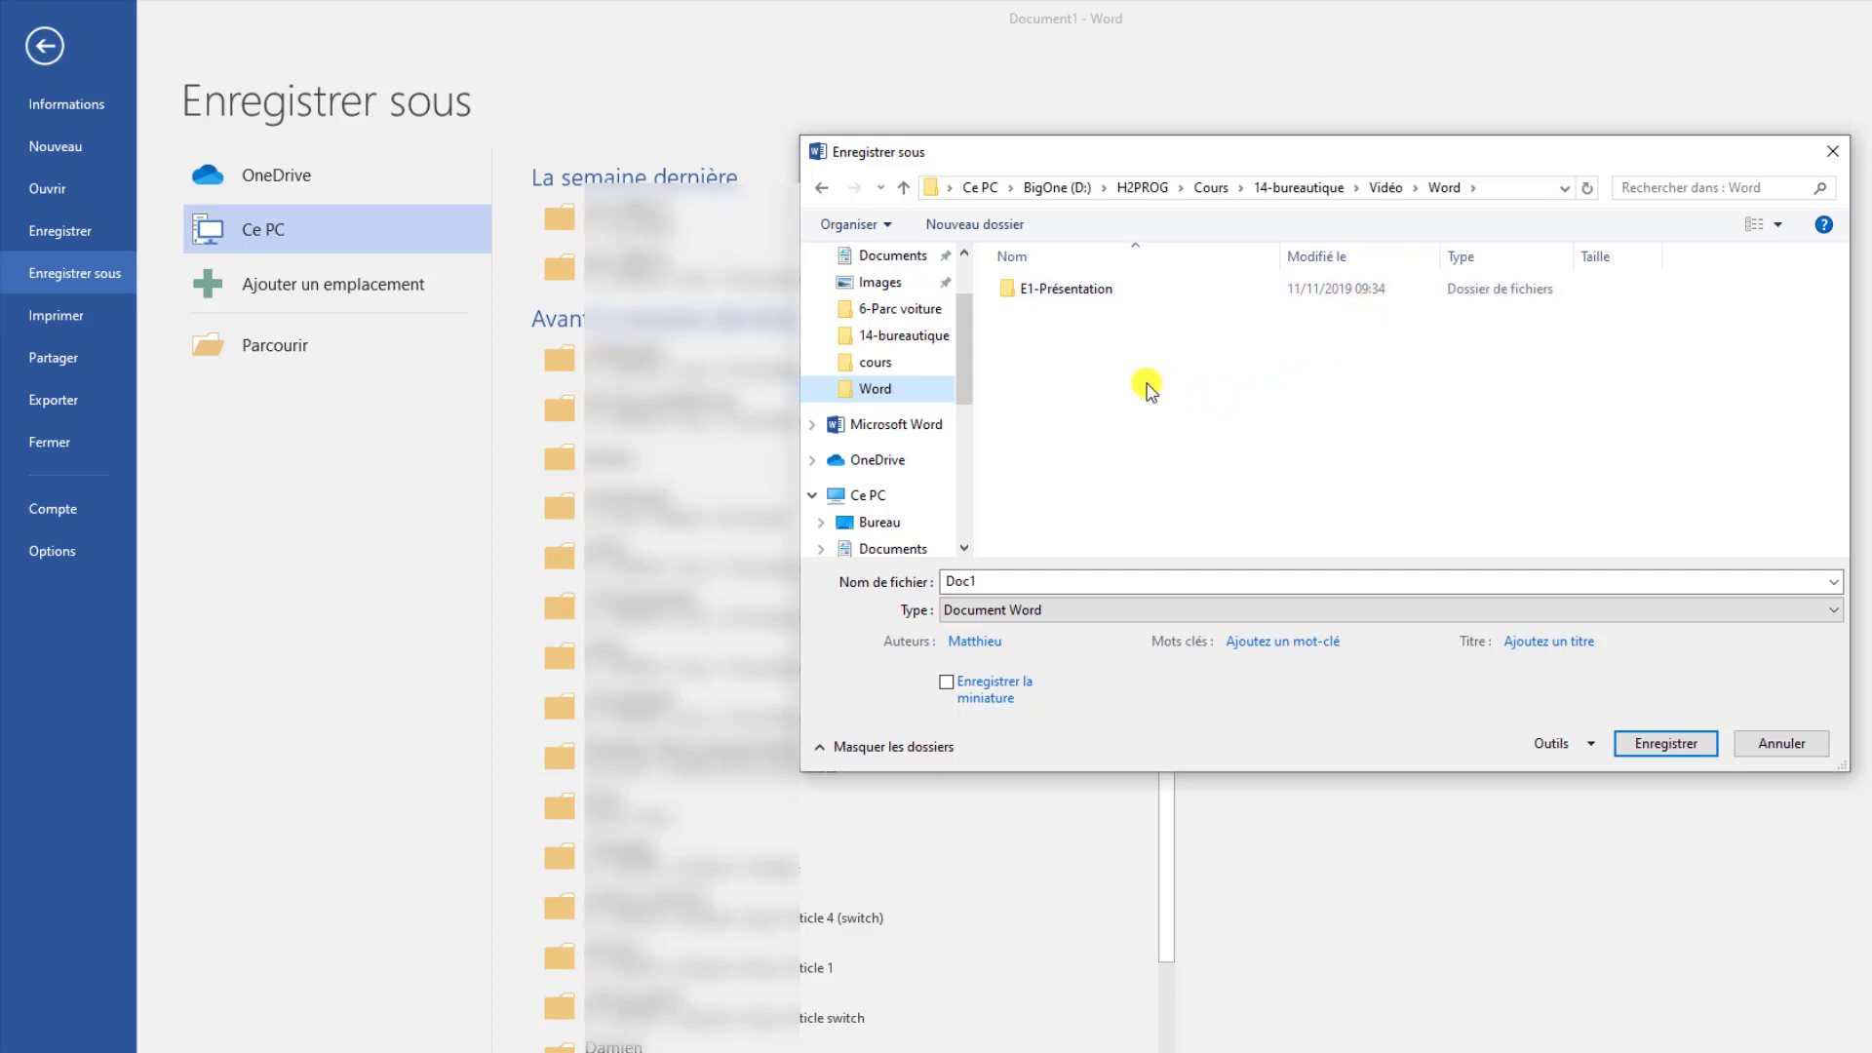
{"action": "left_click_drag", "start_coordinate": [967, 351], "coordinate": [970, 299]}
{"action": "left_click", "coordinate": [875, 301]}
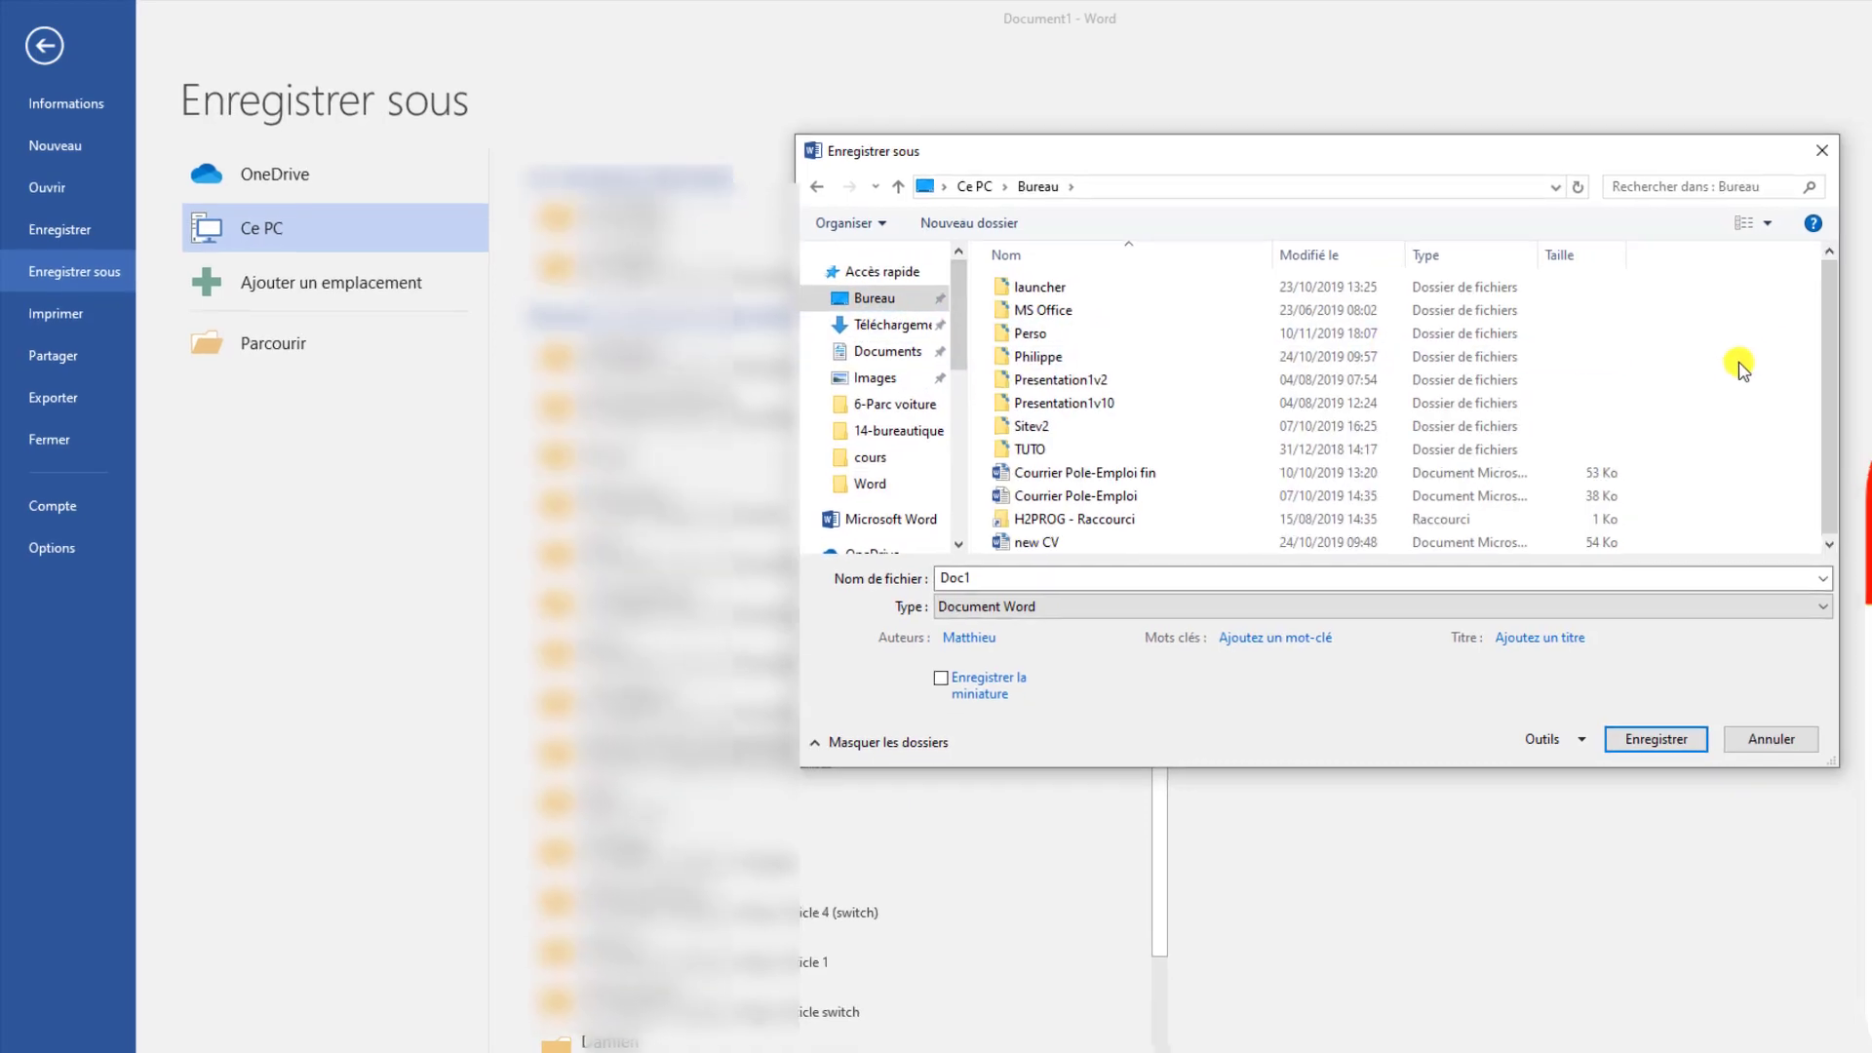
Create a folder named "Cas pratiques Word" inside the Bureau folder.
{"action": "right_click", "coordinate": [1597, 343]}
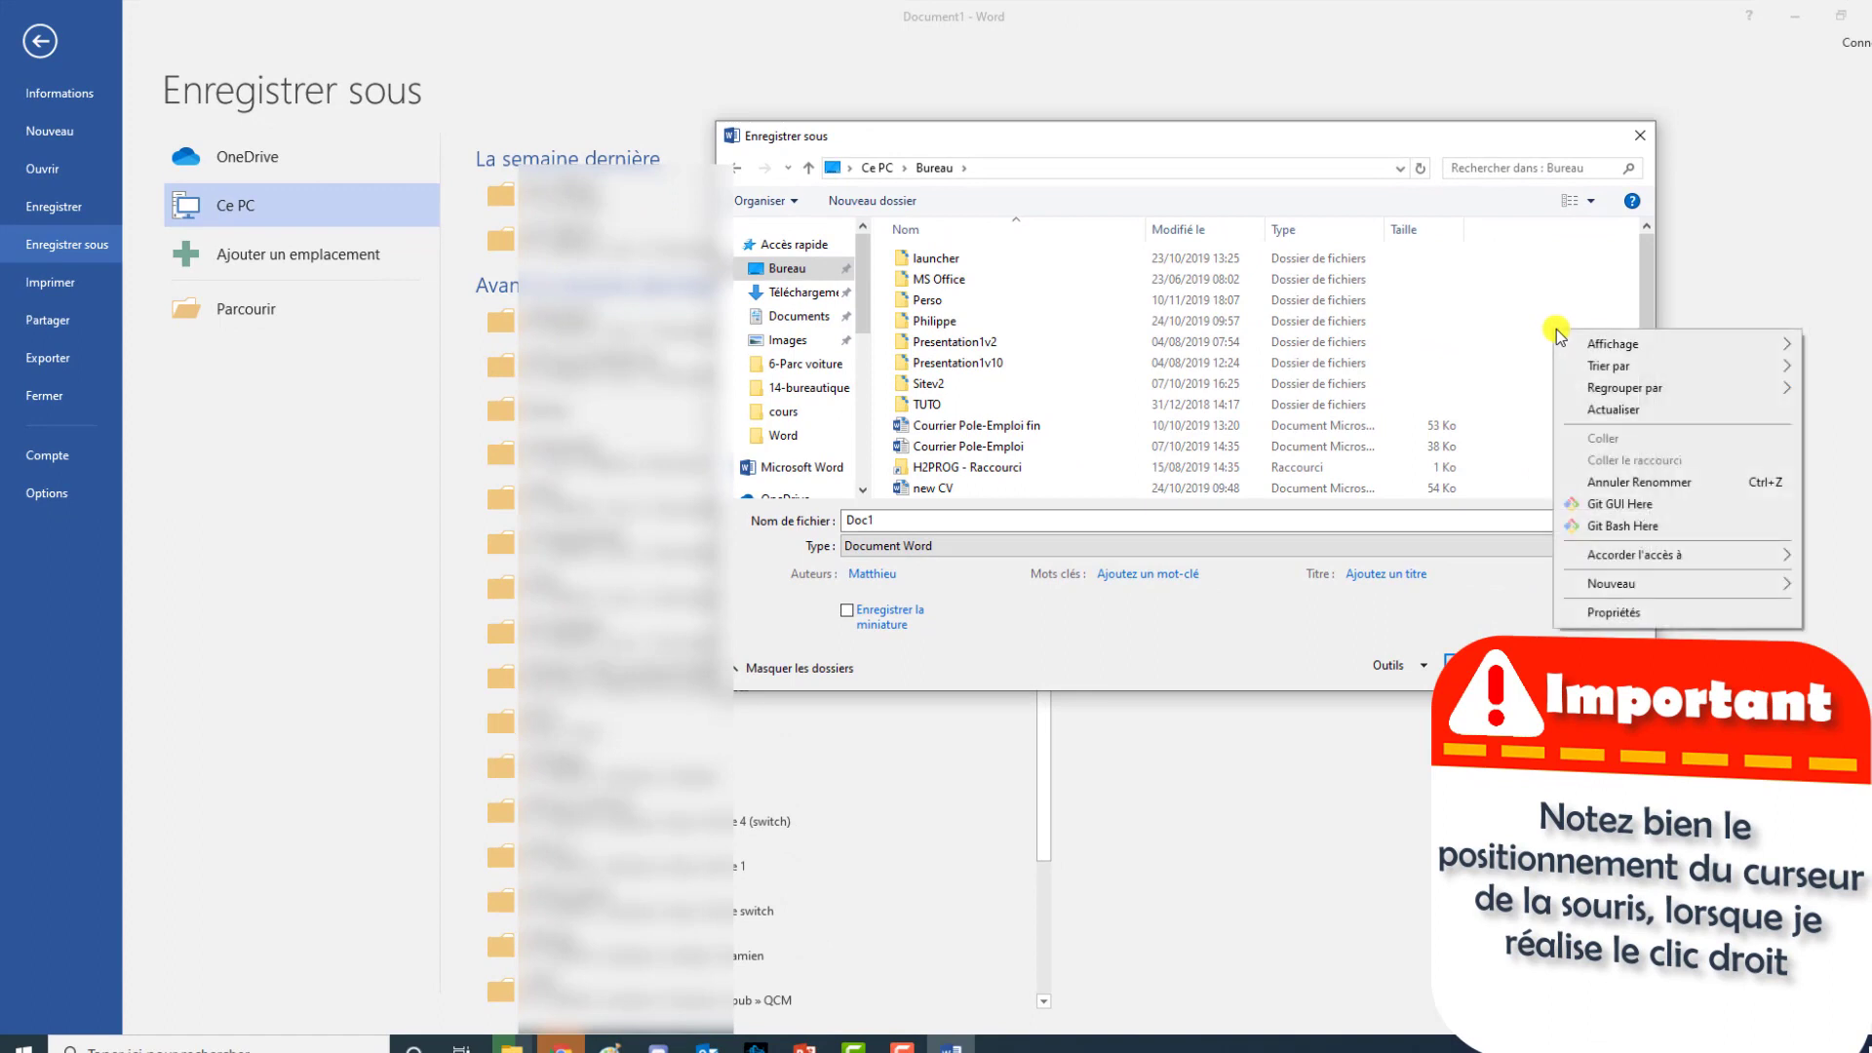
{"action": "mouse_move", "coordinate": [1580, 334]}
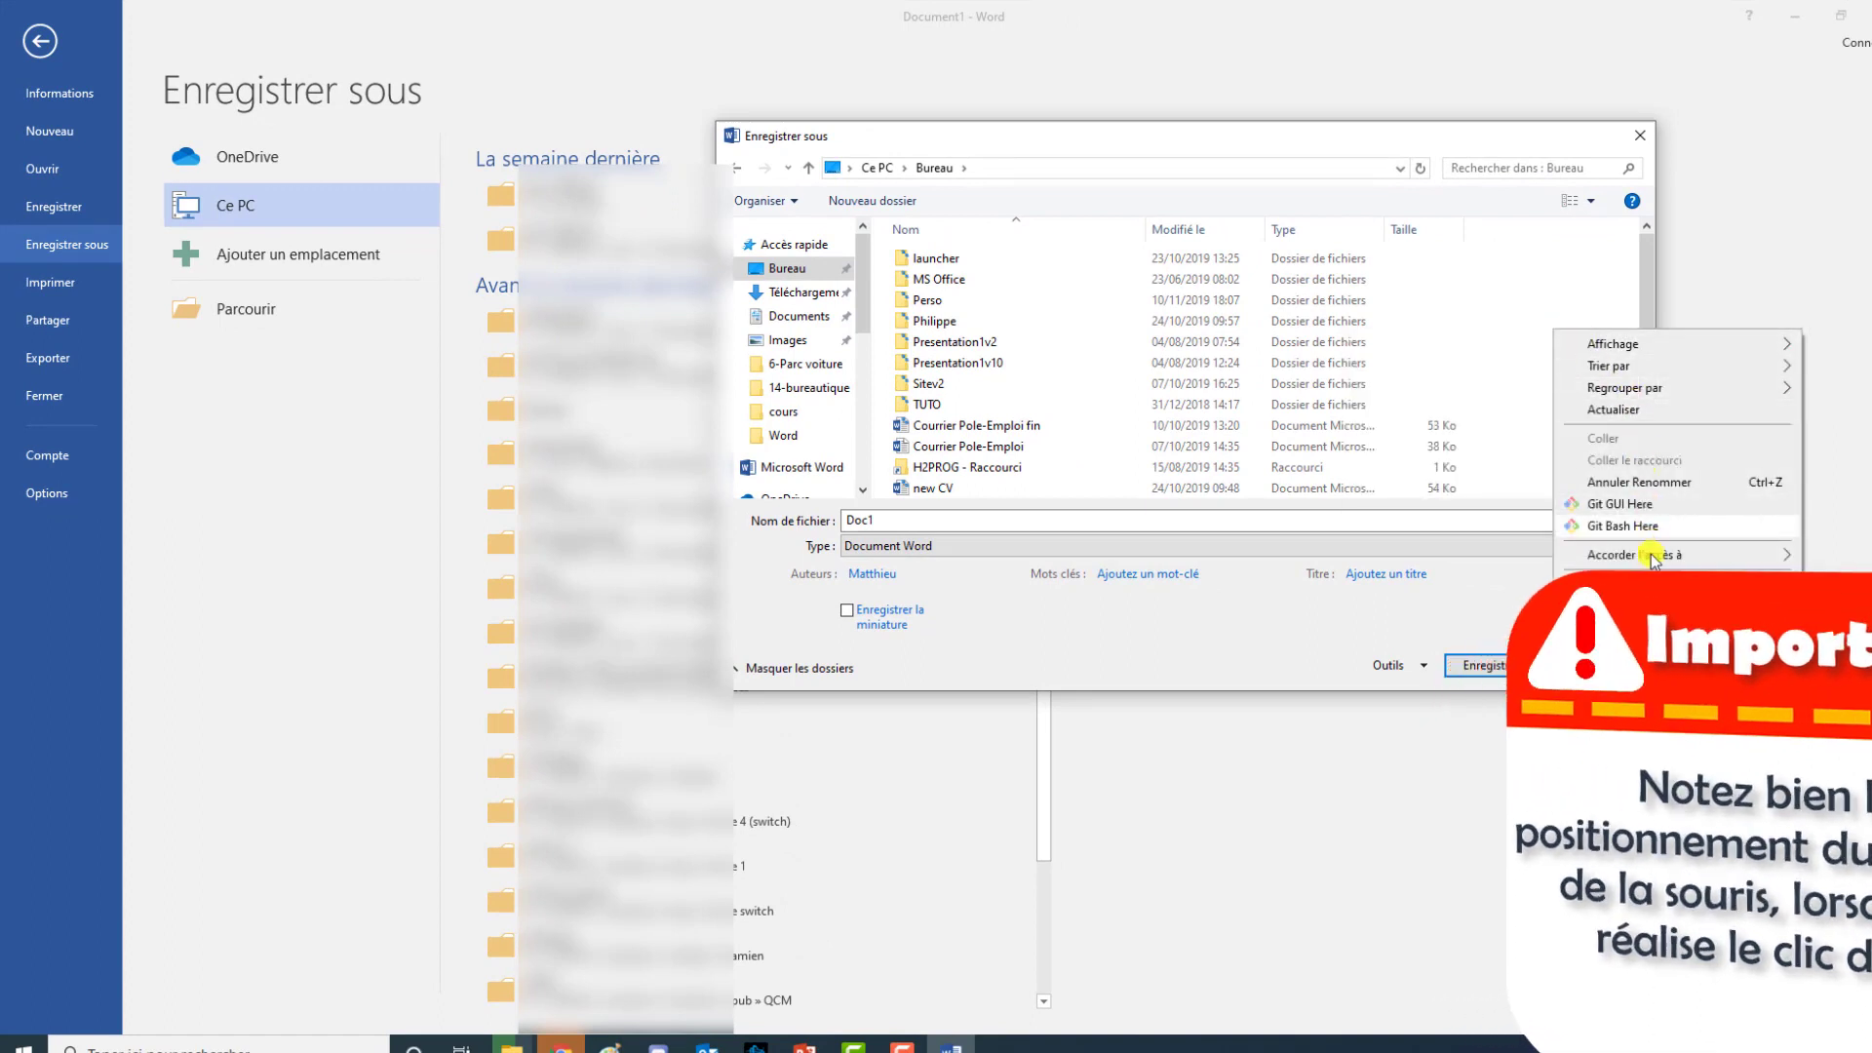
{"action": "mouse_move", "coordinate": [1627, 585]}
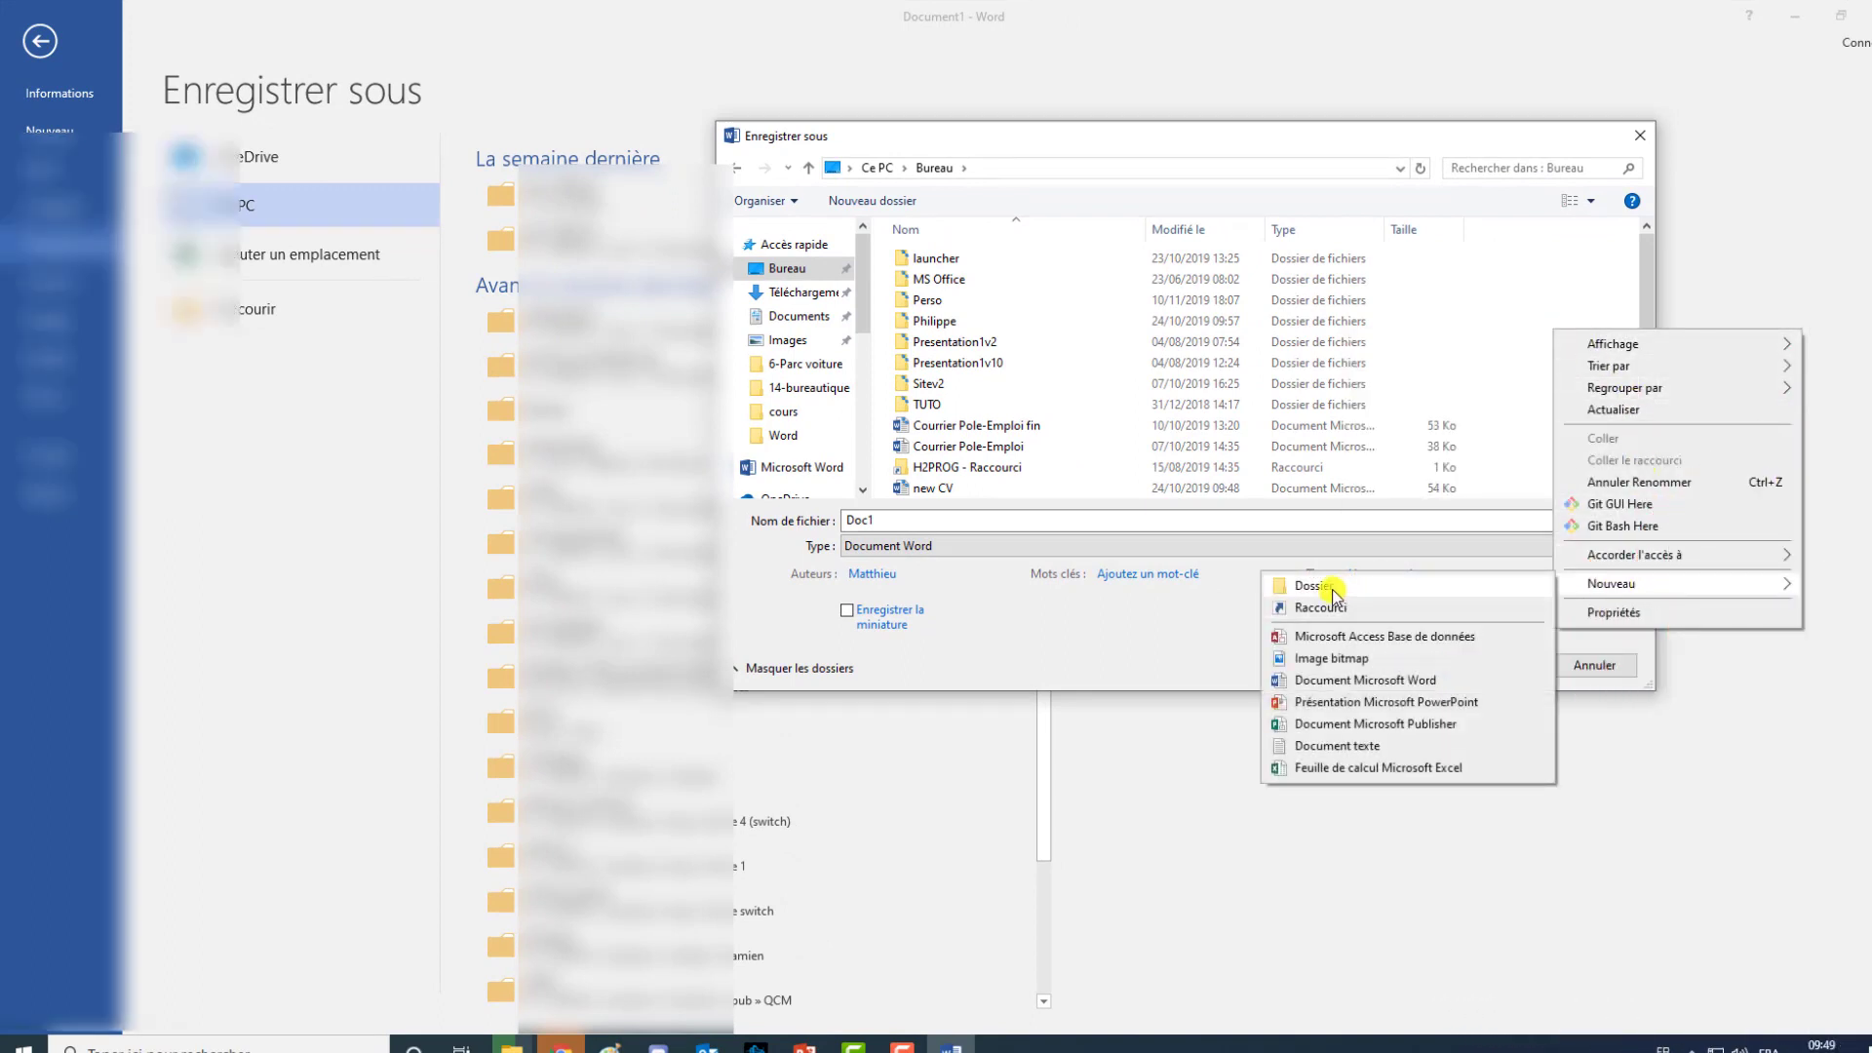
{"action": "left_click", "coordinate": [1431, 601]}
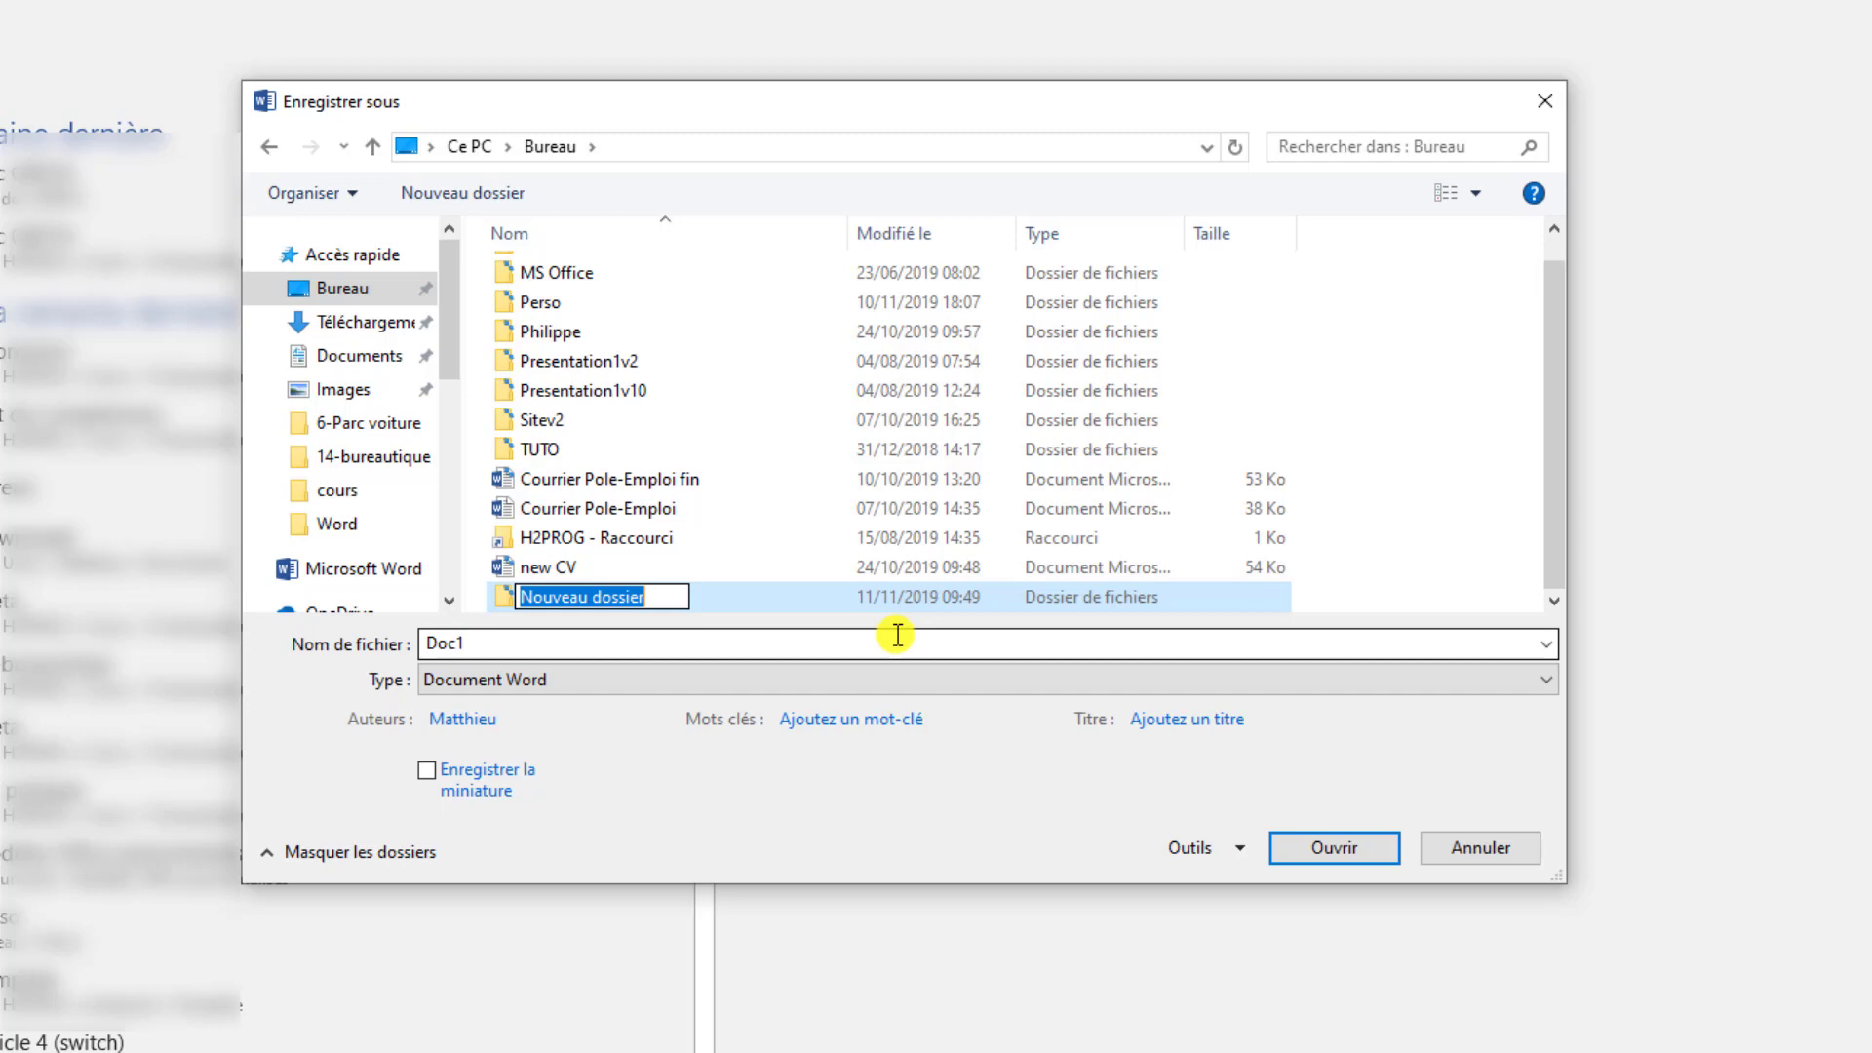
{"action": "type", "text": "Cas pratique"}
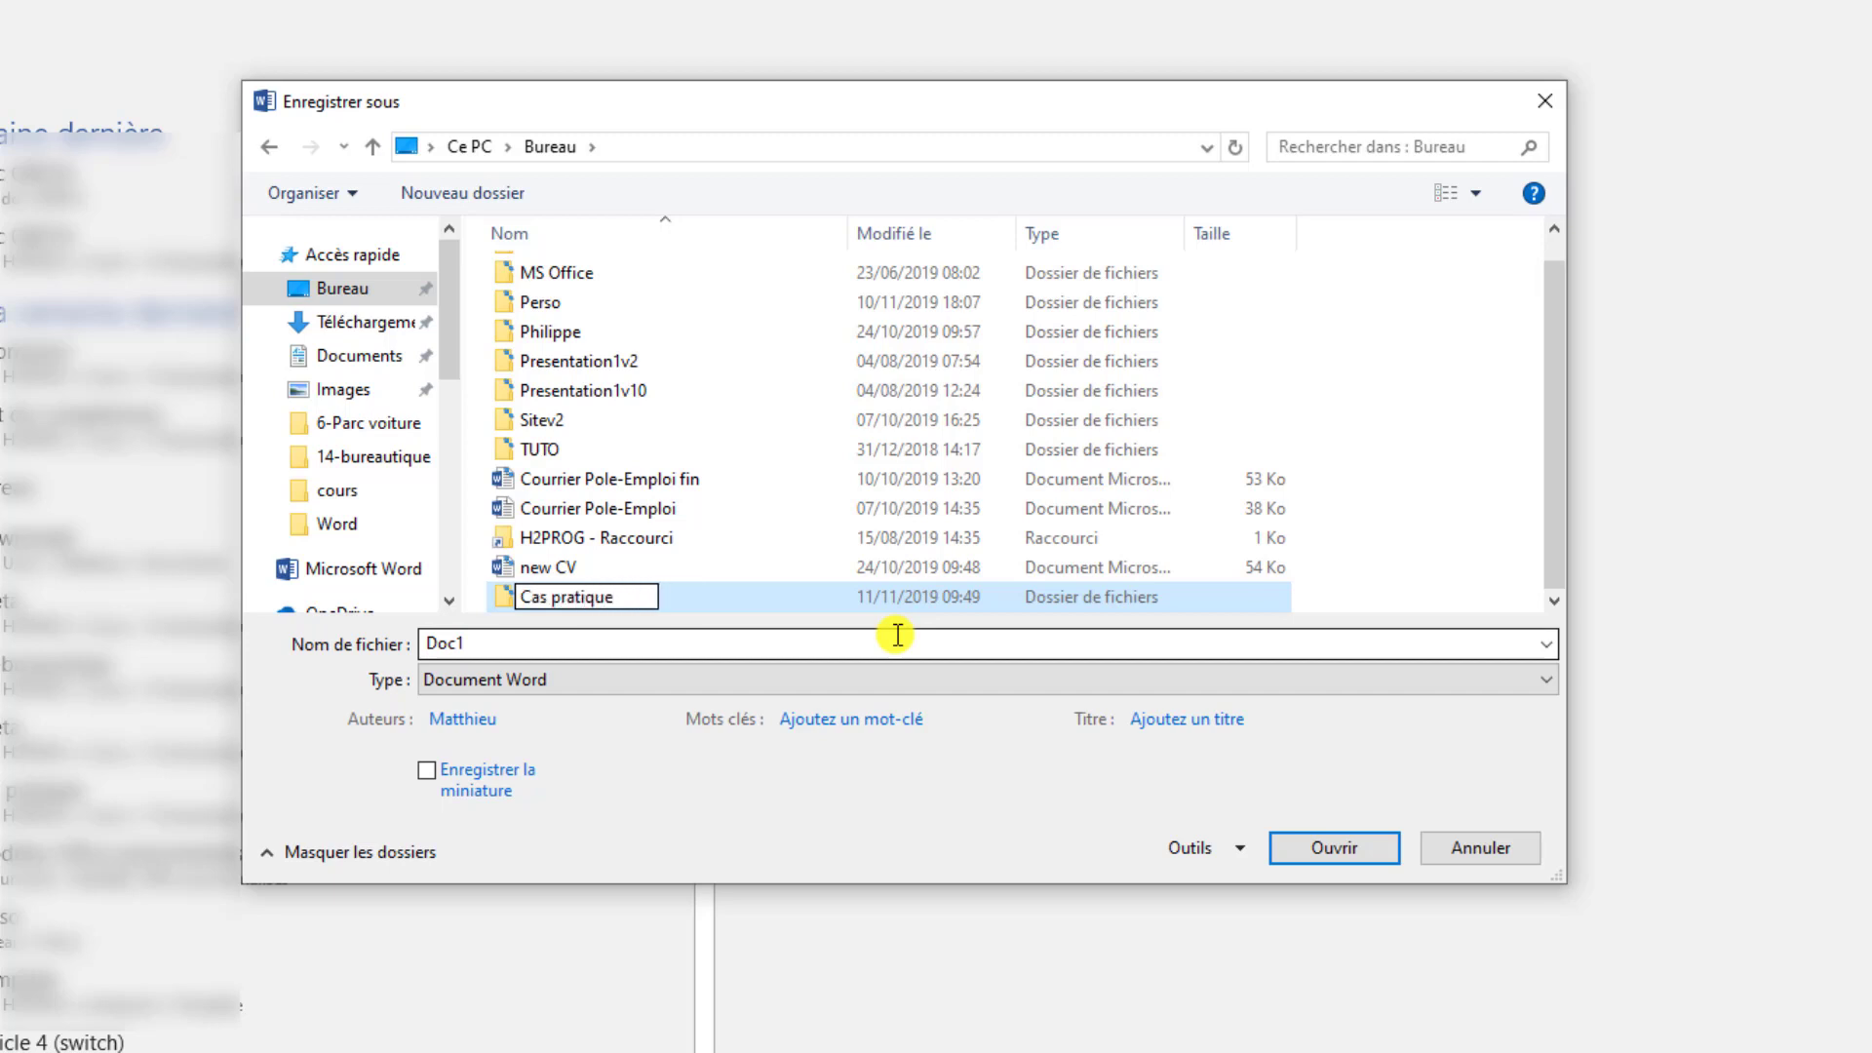
{"action": "type", "text": "s Word"}
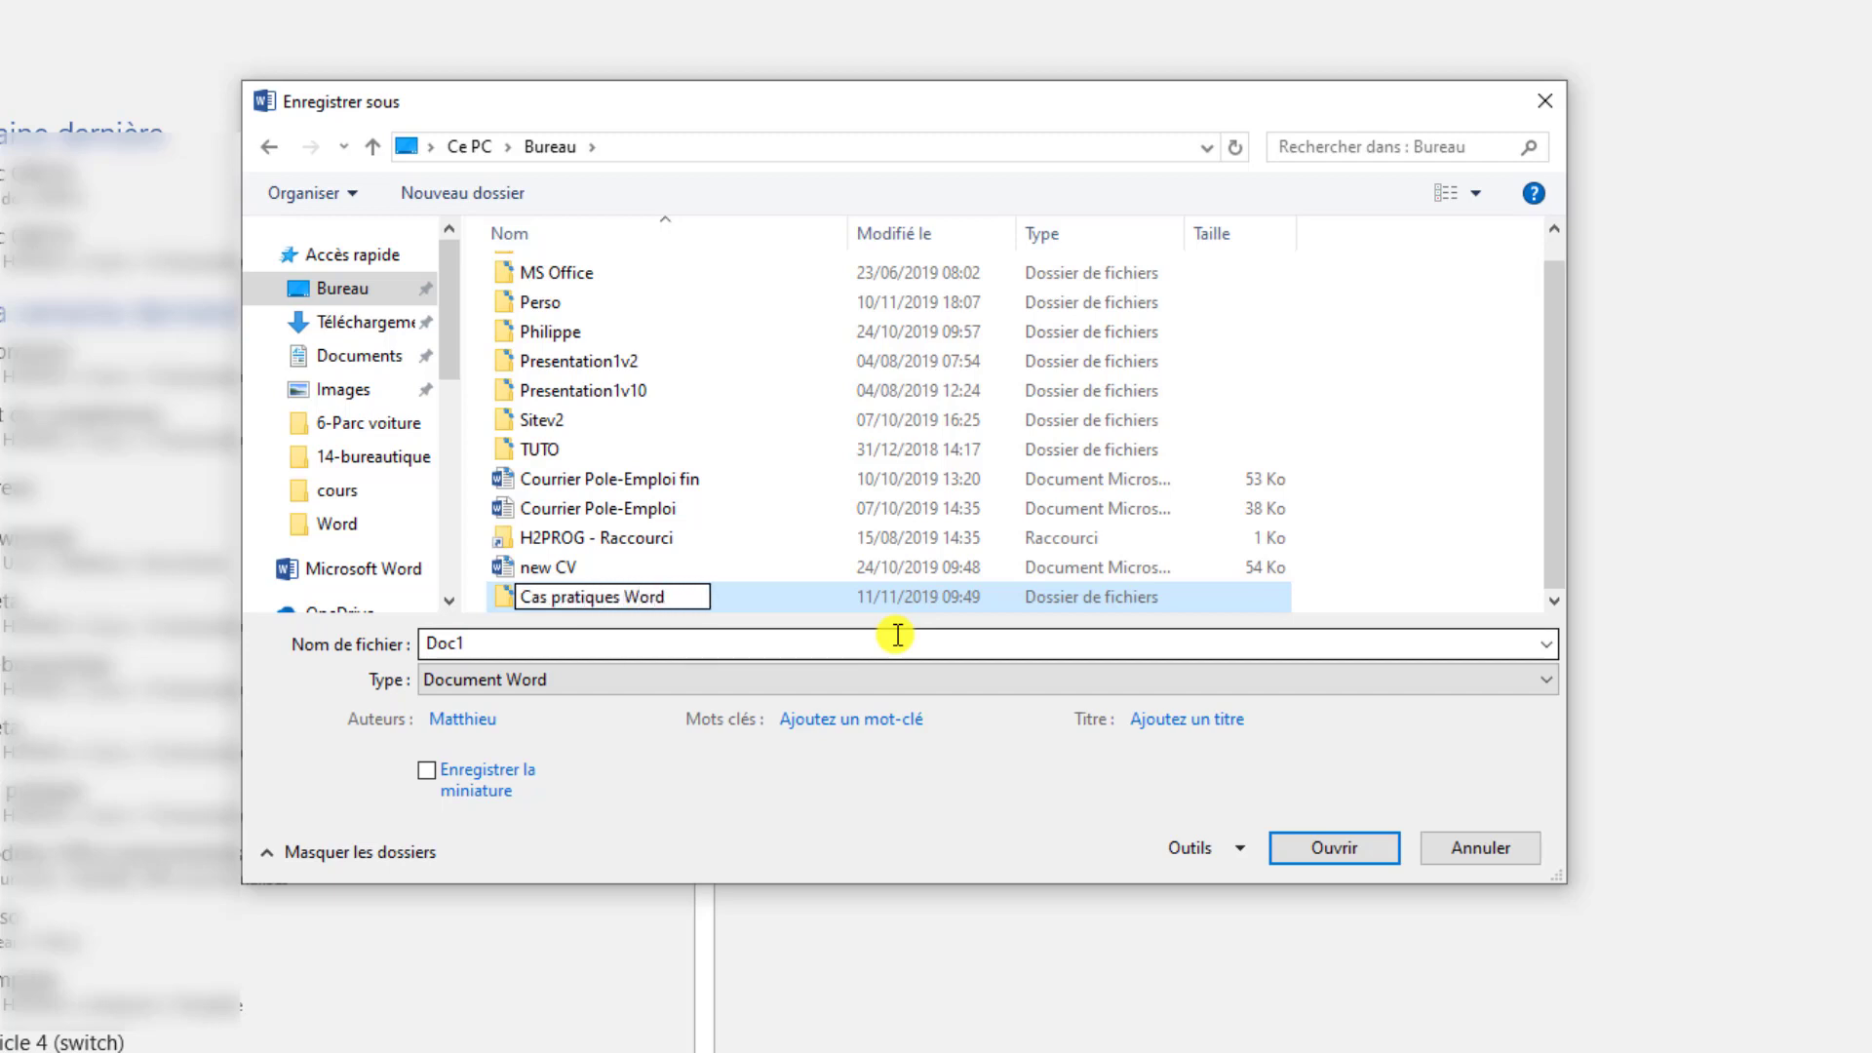
{"action": "key", "text": "Return"}
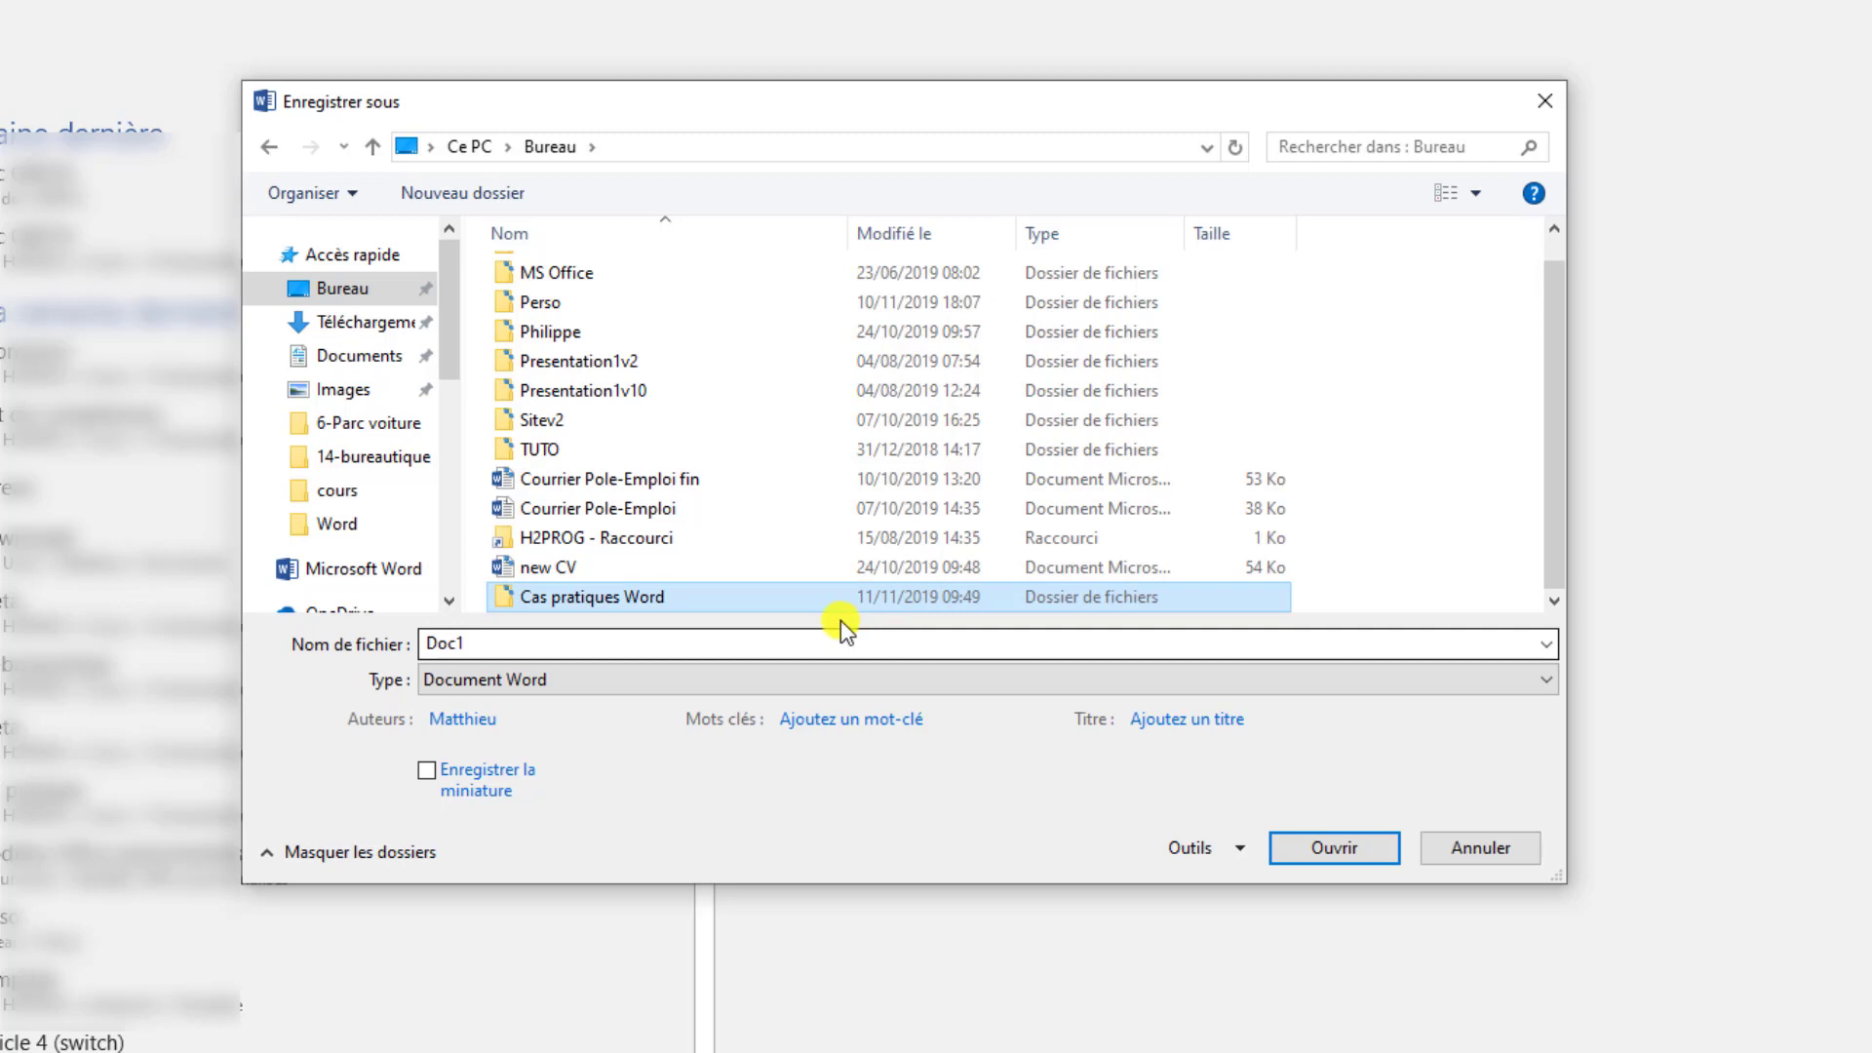
Save the document in the "Cas pratiques Word" folder under the file name "premier document word".
{"action": "double_click", "coordinate": [617, 597]}
{"action": "left_click", "coordinate": [267, 146]}
{"action": "scroll", "coordinate": [647, 469], "scroll_direction": "down", "scroll_amount": 1}
{"action": "scroll", "coordinate": [647, 346], "scroll_direction": "up", "scroll_amount": 1}
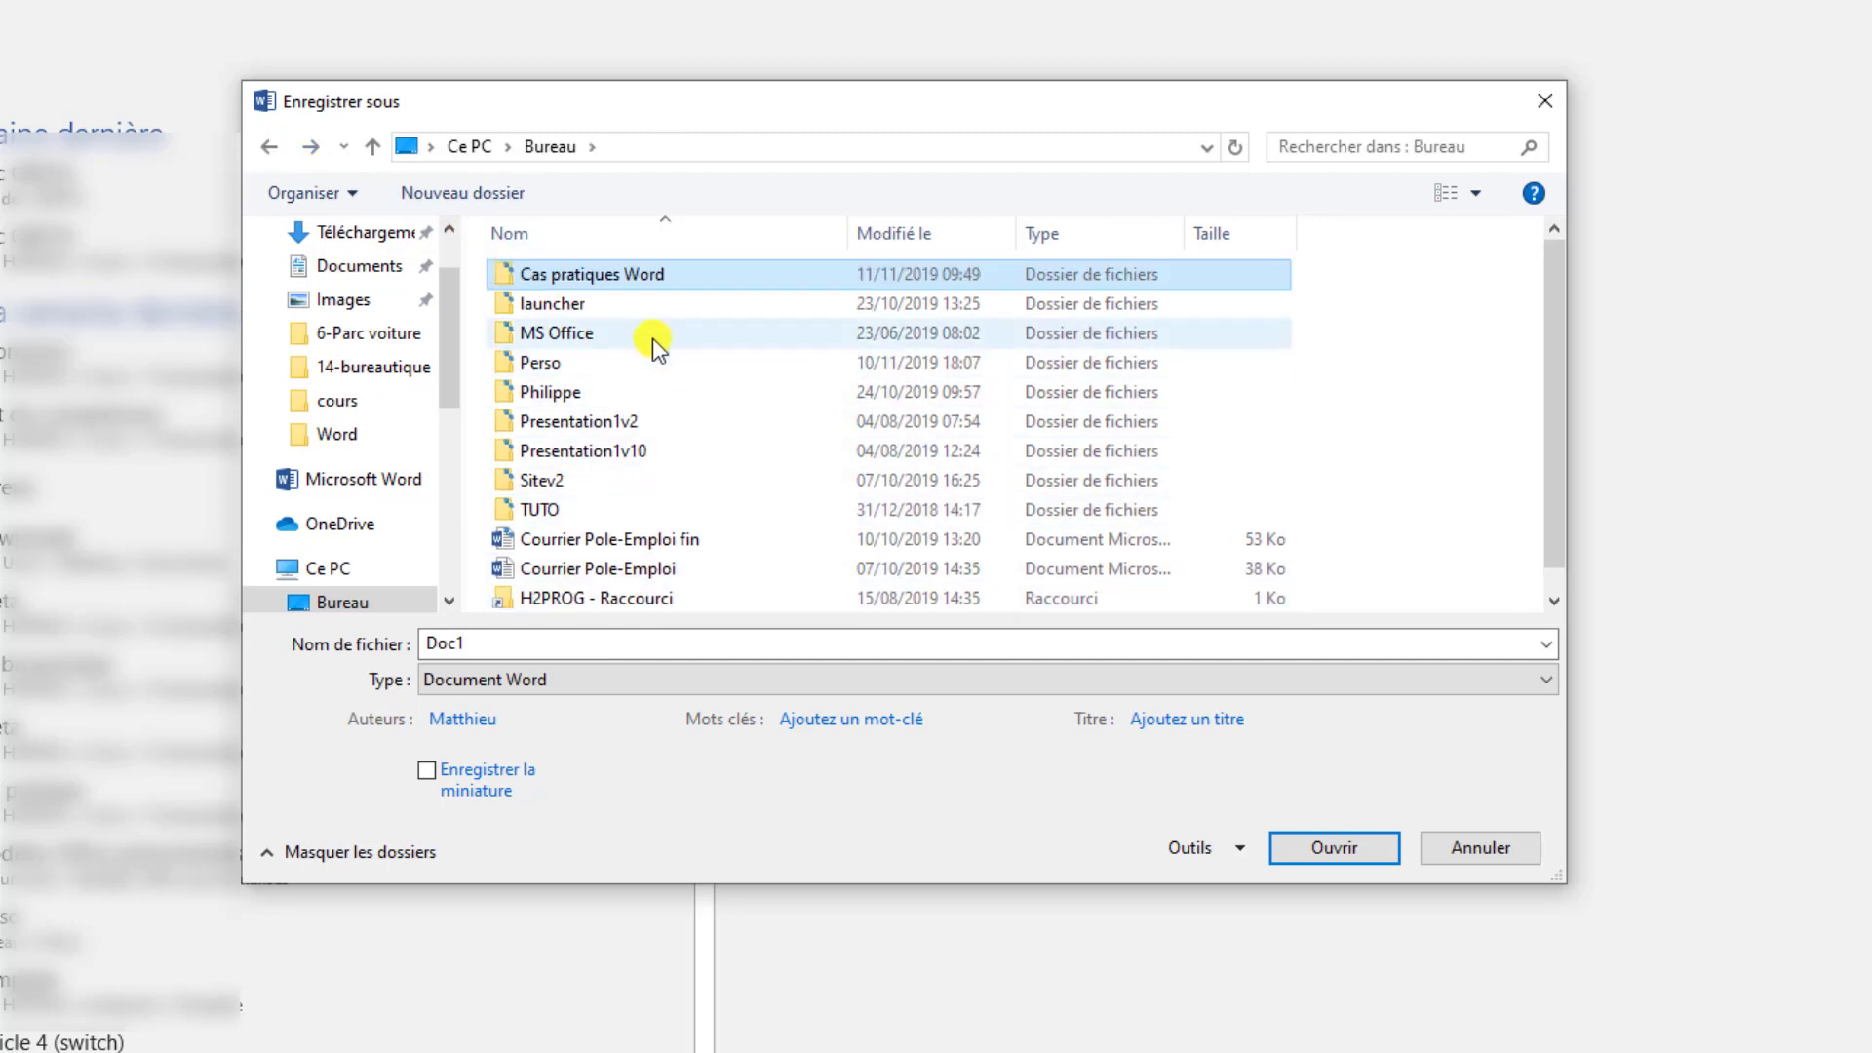
{"action": "double_click", "coordinate": [577, 273]}
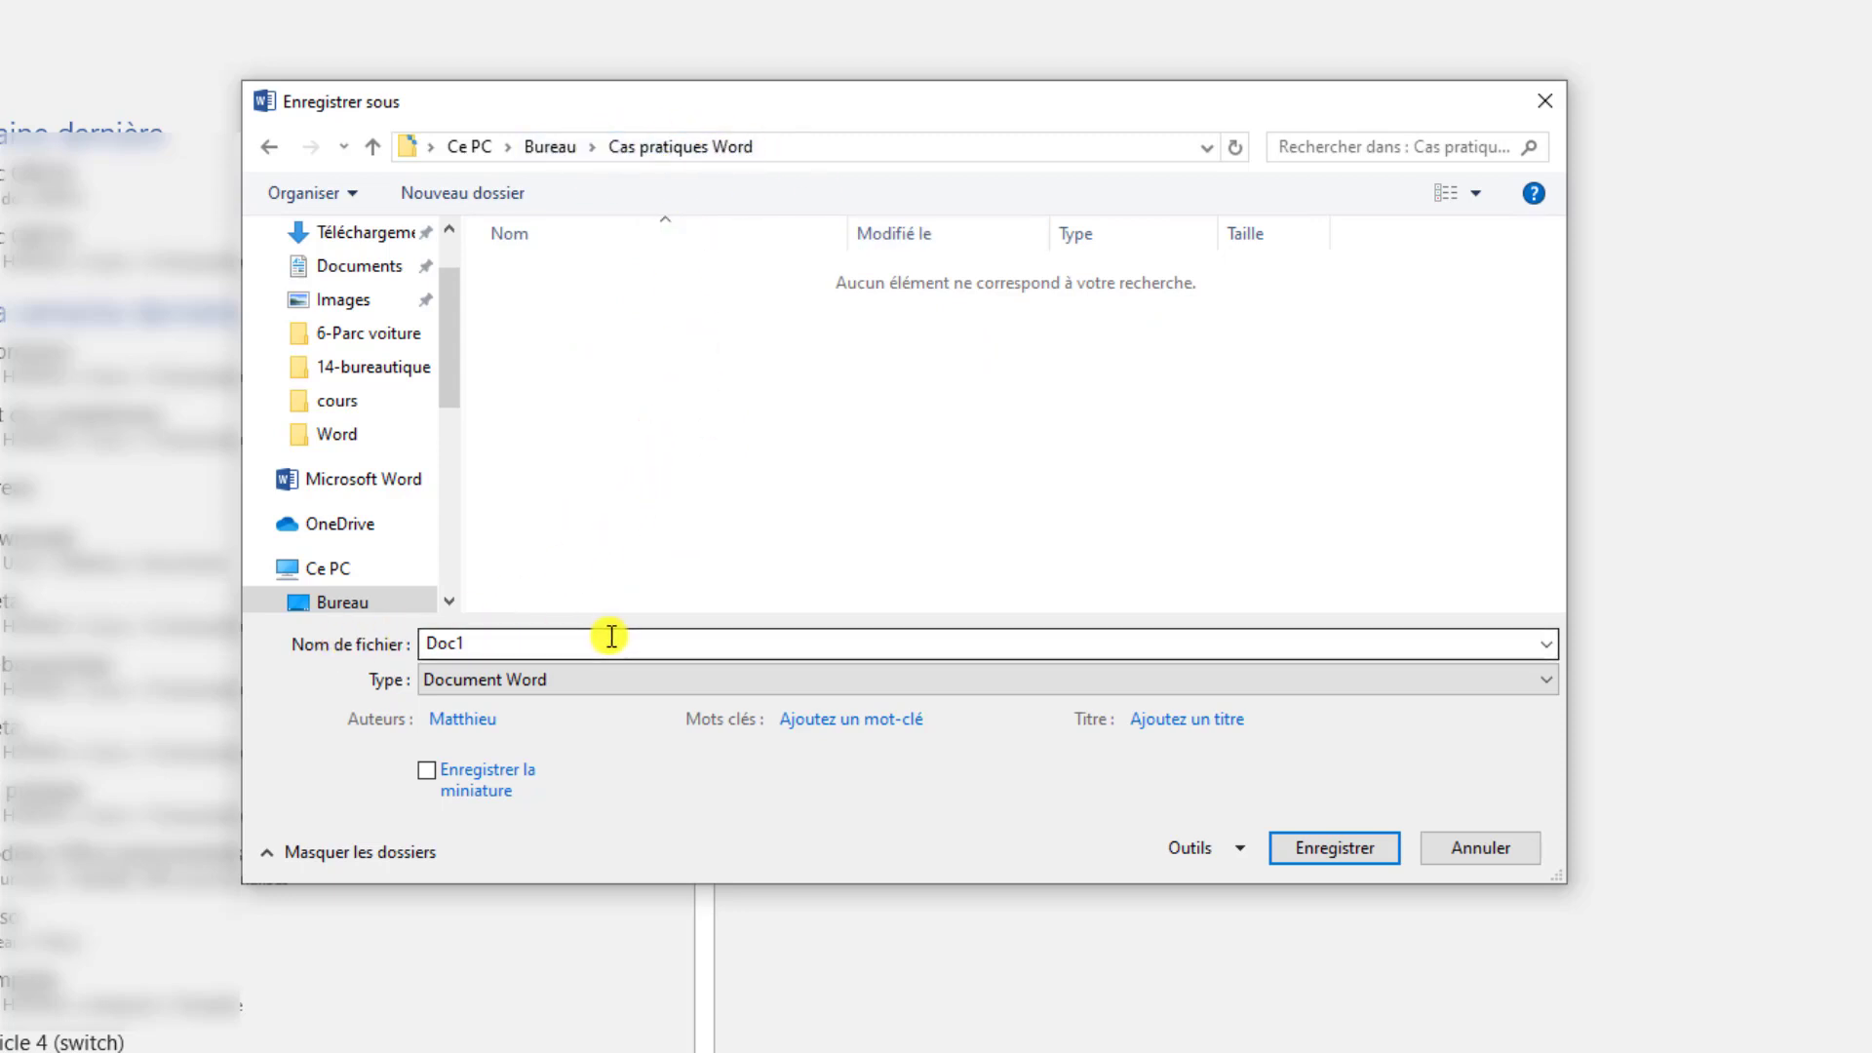
{"action": "left_click_drag", "start_coordinate": [610, 638], "coordinate": [424, 648]}
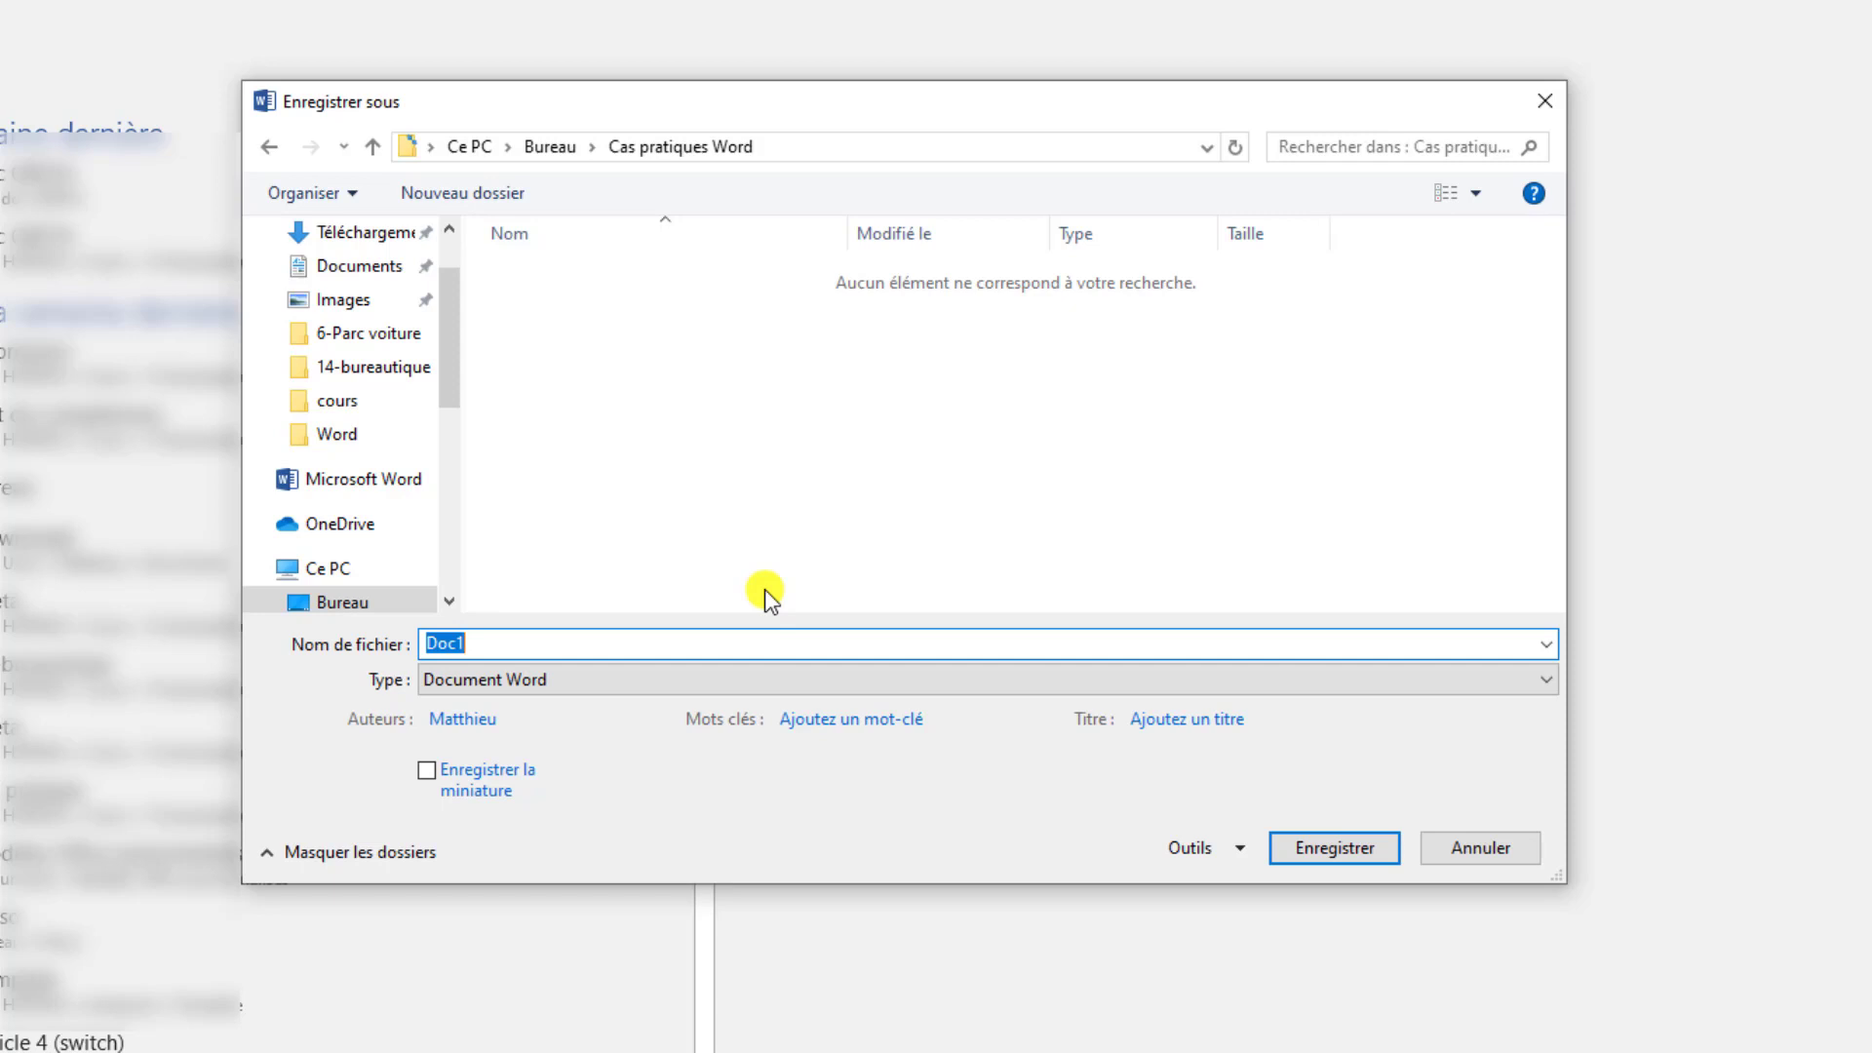
{"action": "type", "text": "premier document word"}
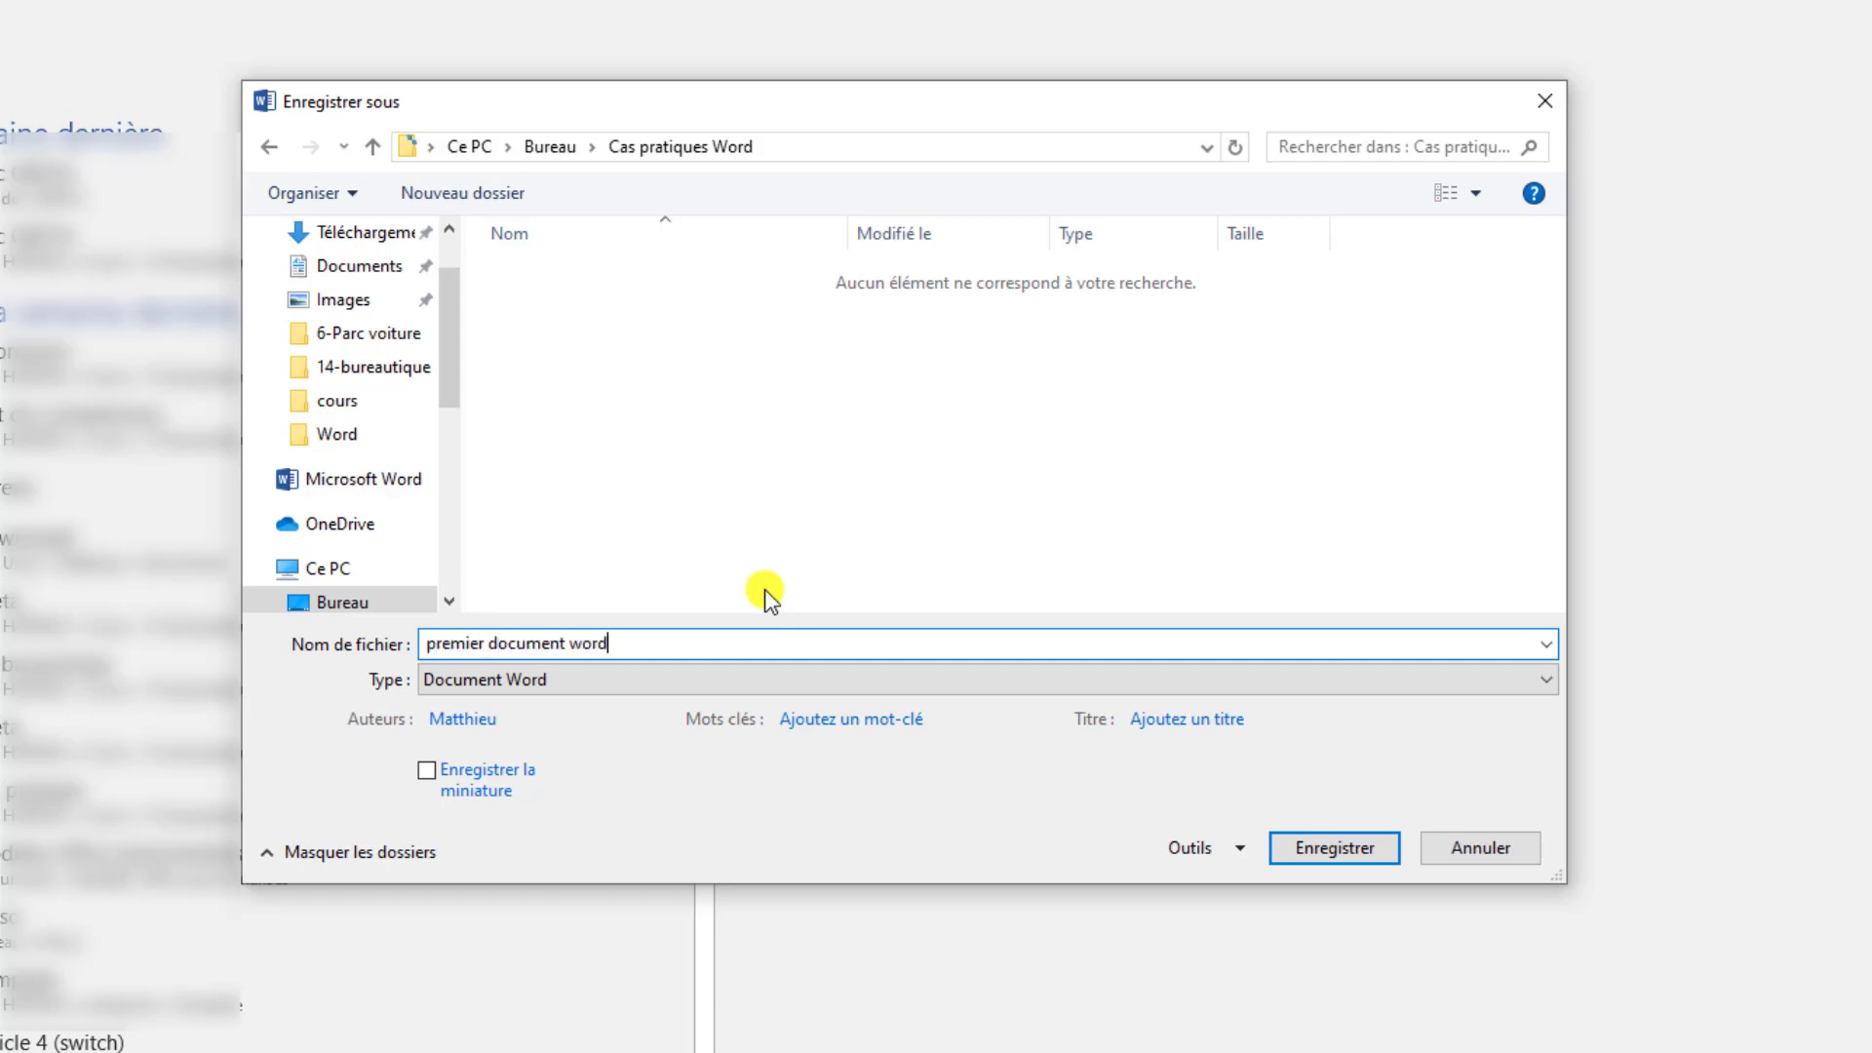
{"action": "left_click", "coordinate": [1313, 857]}
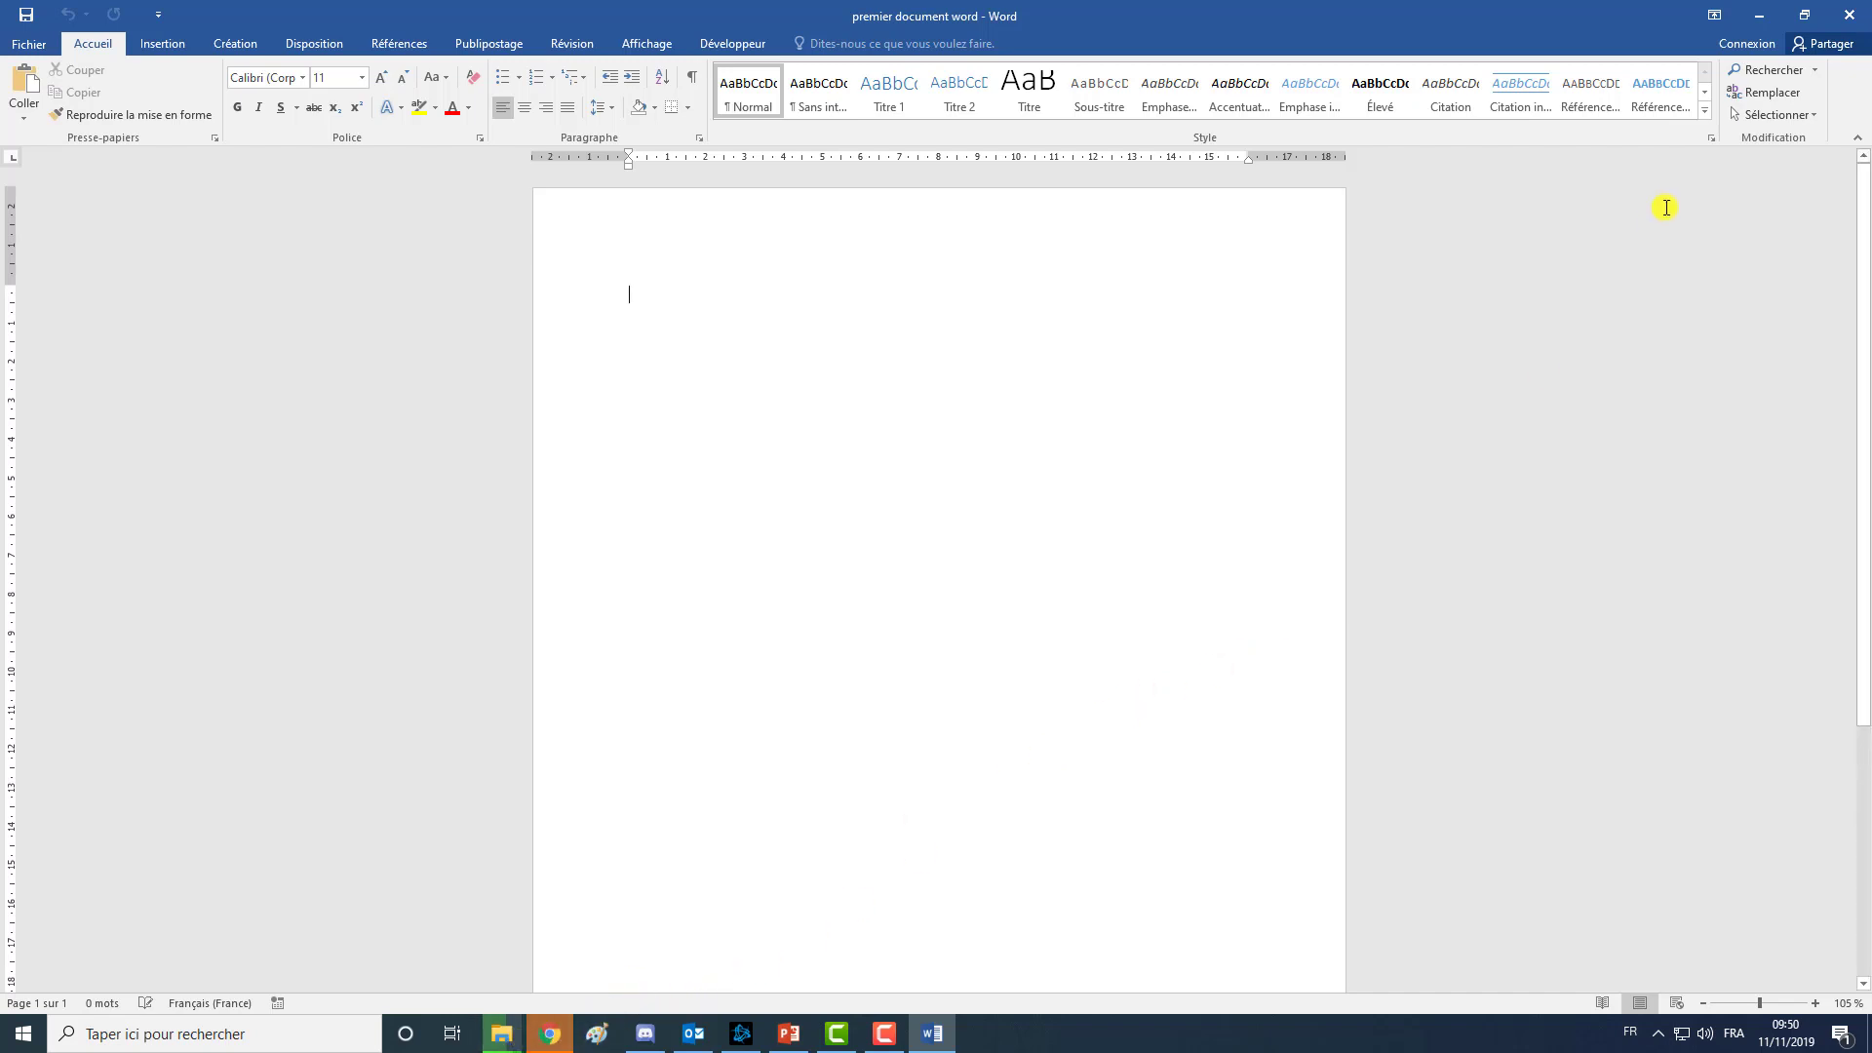
Switch to File Explorer and open the "Cas pratiques Word" folder in Bureau to check the saved file.
{"action": "left_click", "coordinate": [501, 1033]}
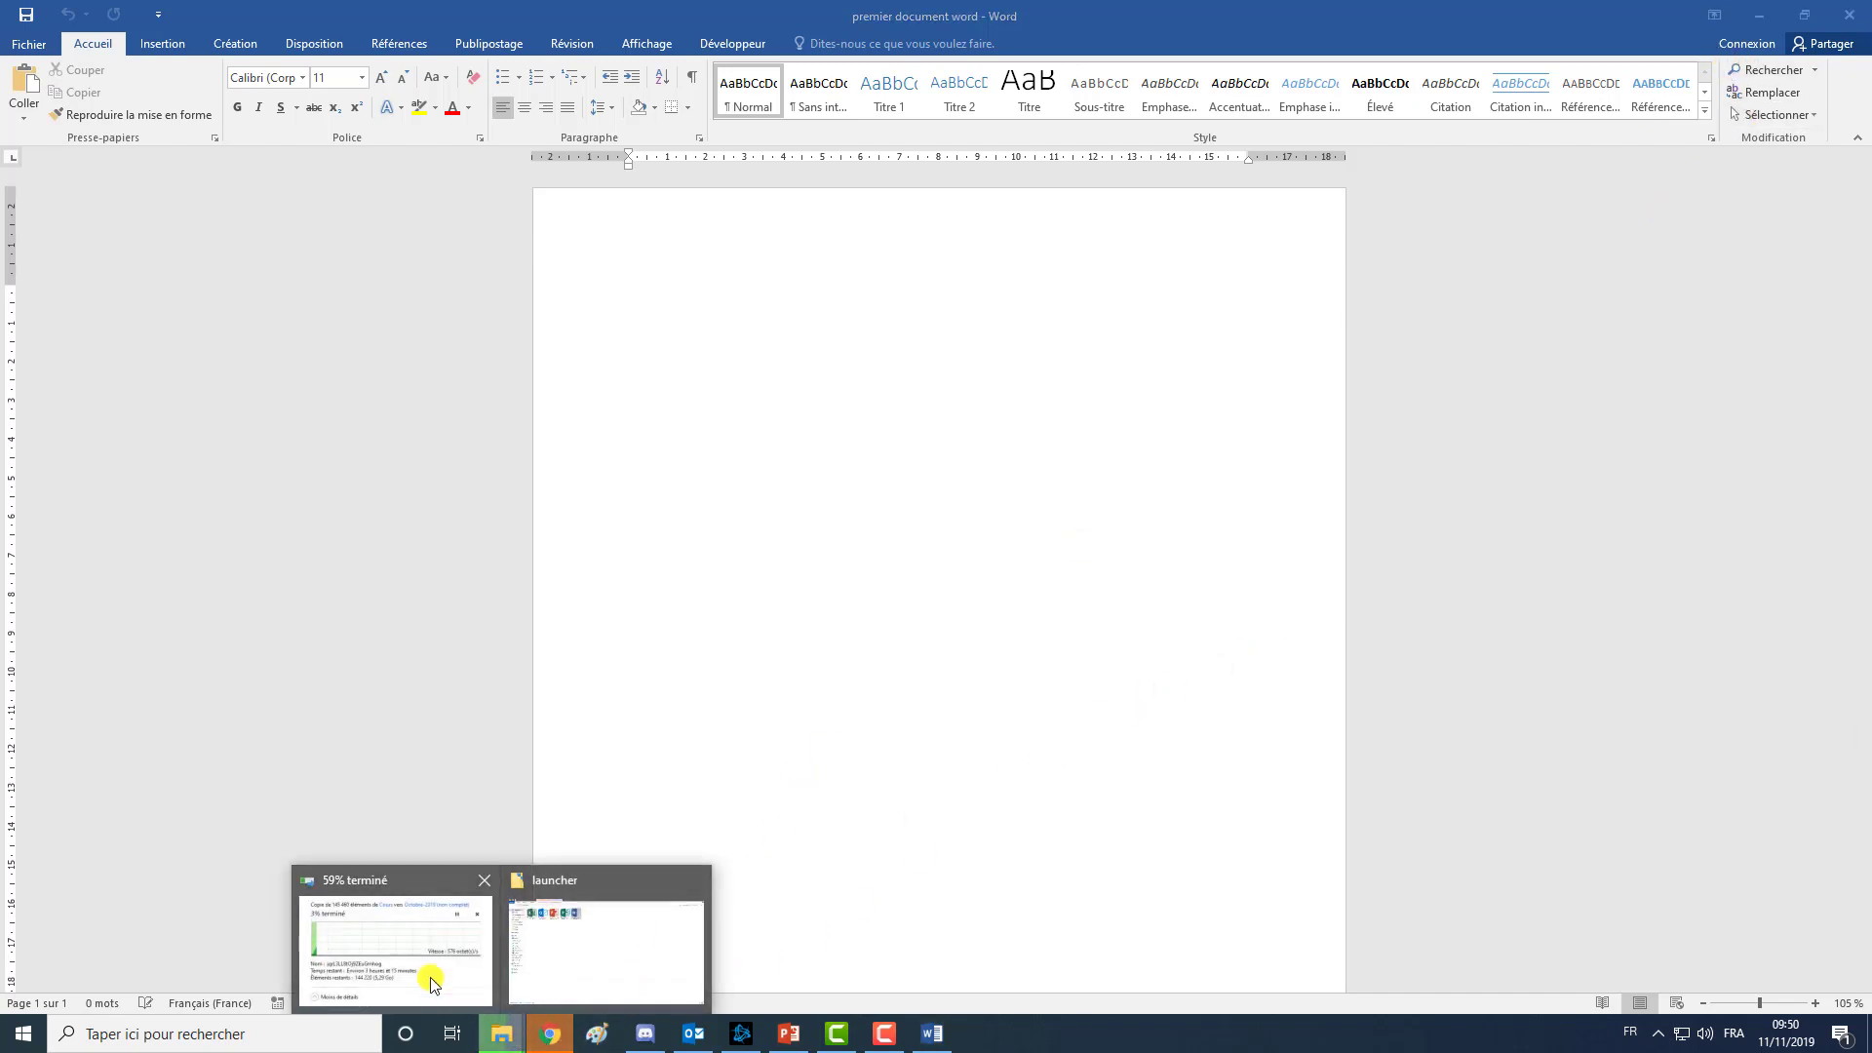
{"action": "left_click", "coordinate": [573, 948]}
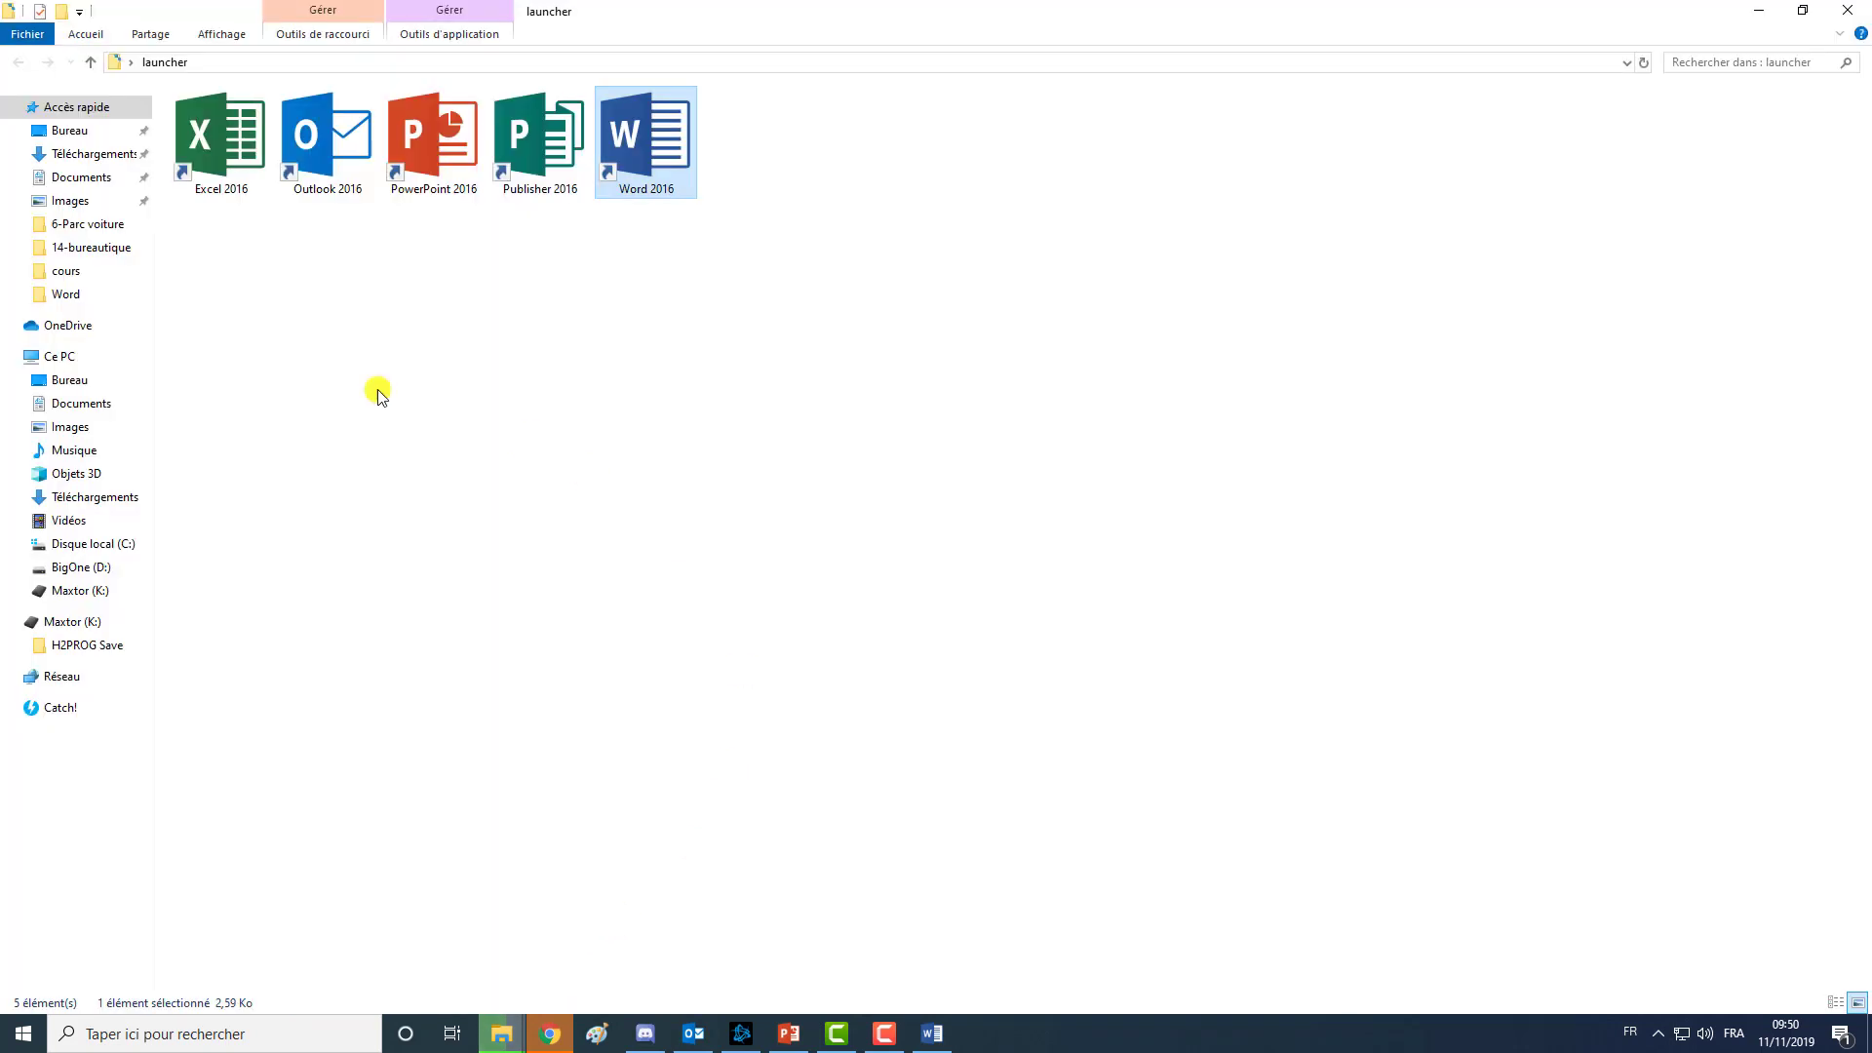
{"action": "left_click", "coordinate": [71, 382]}
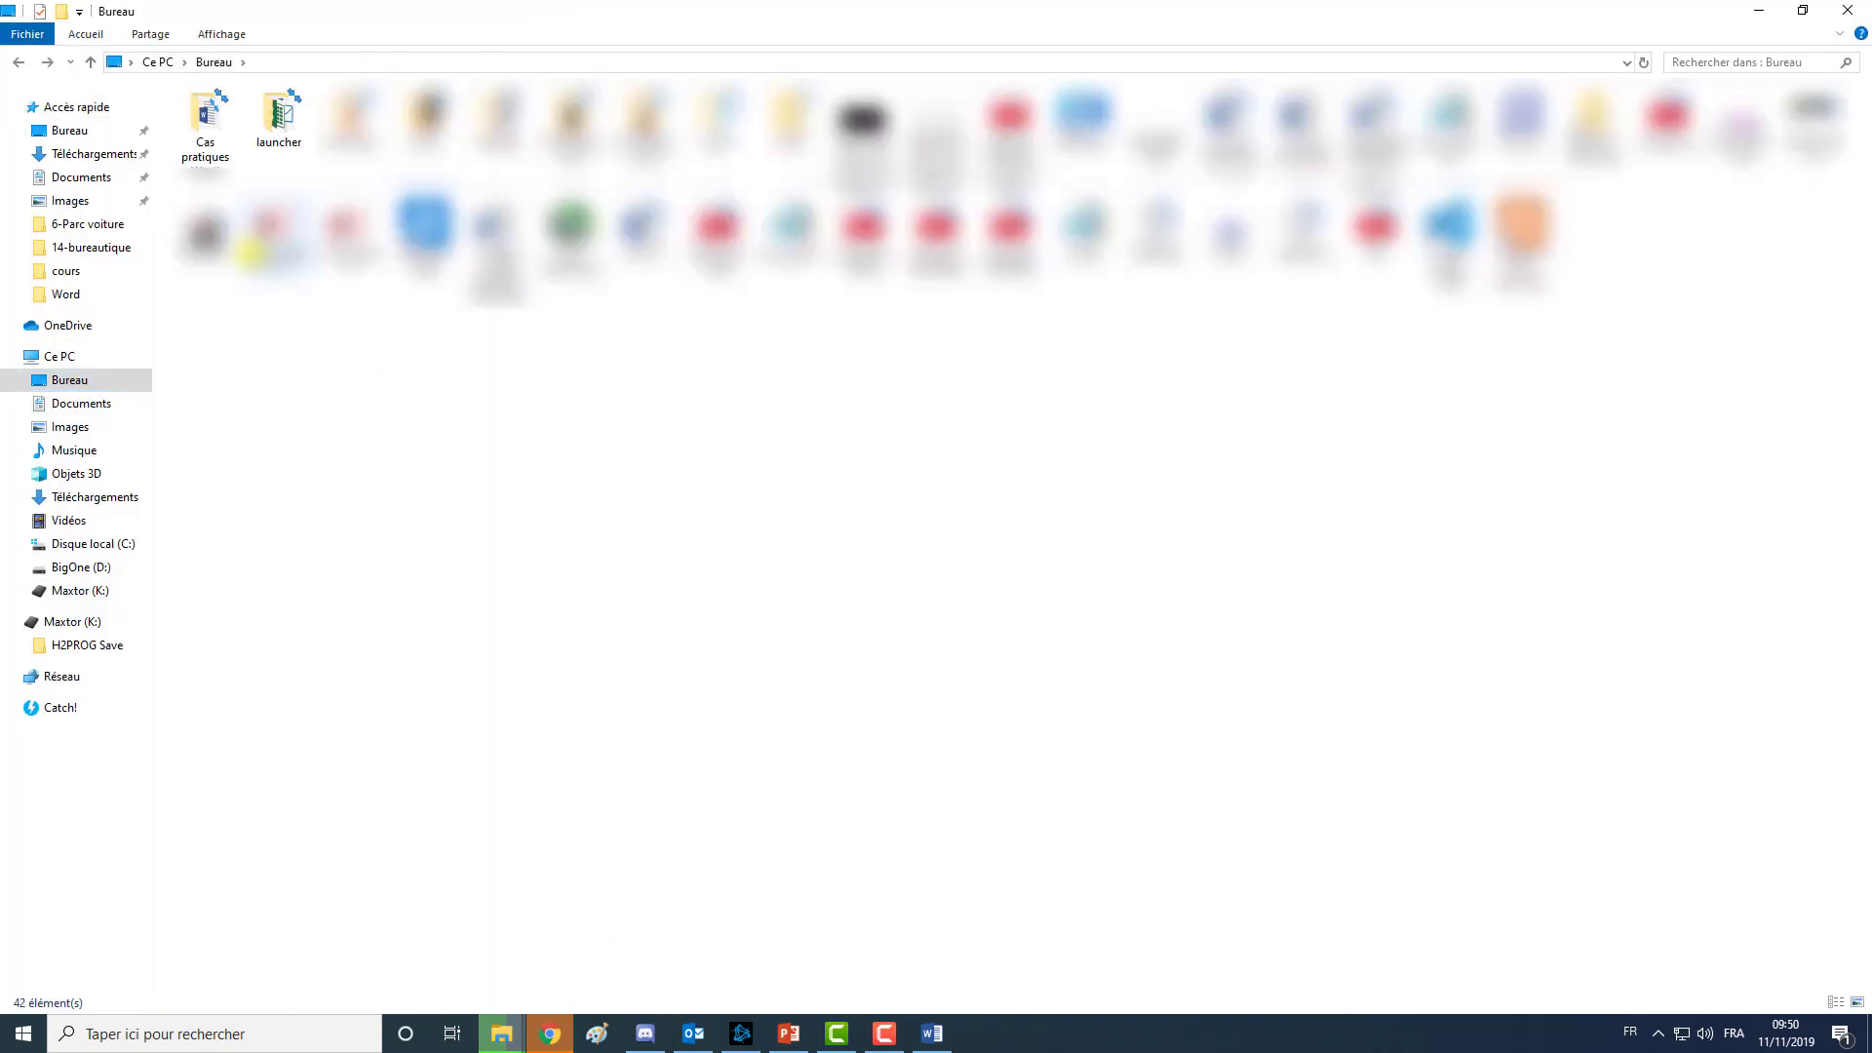
{"action": "double_click", "coordinate": [207, 134]}
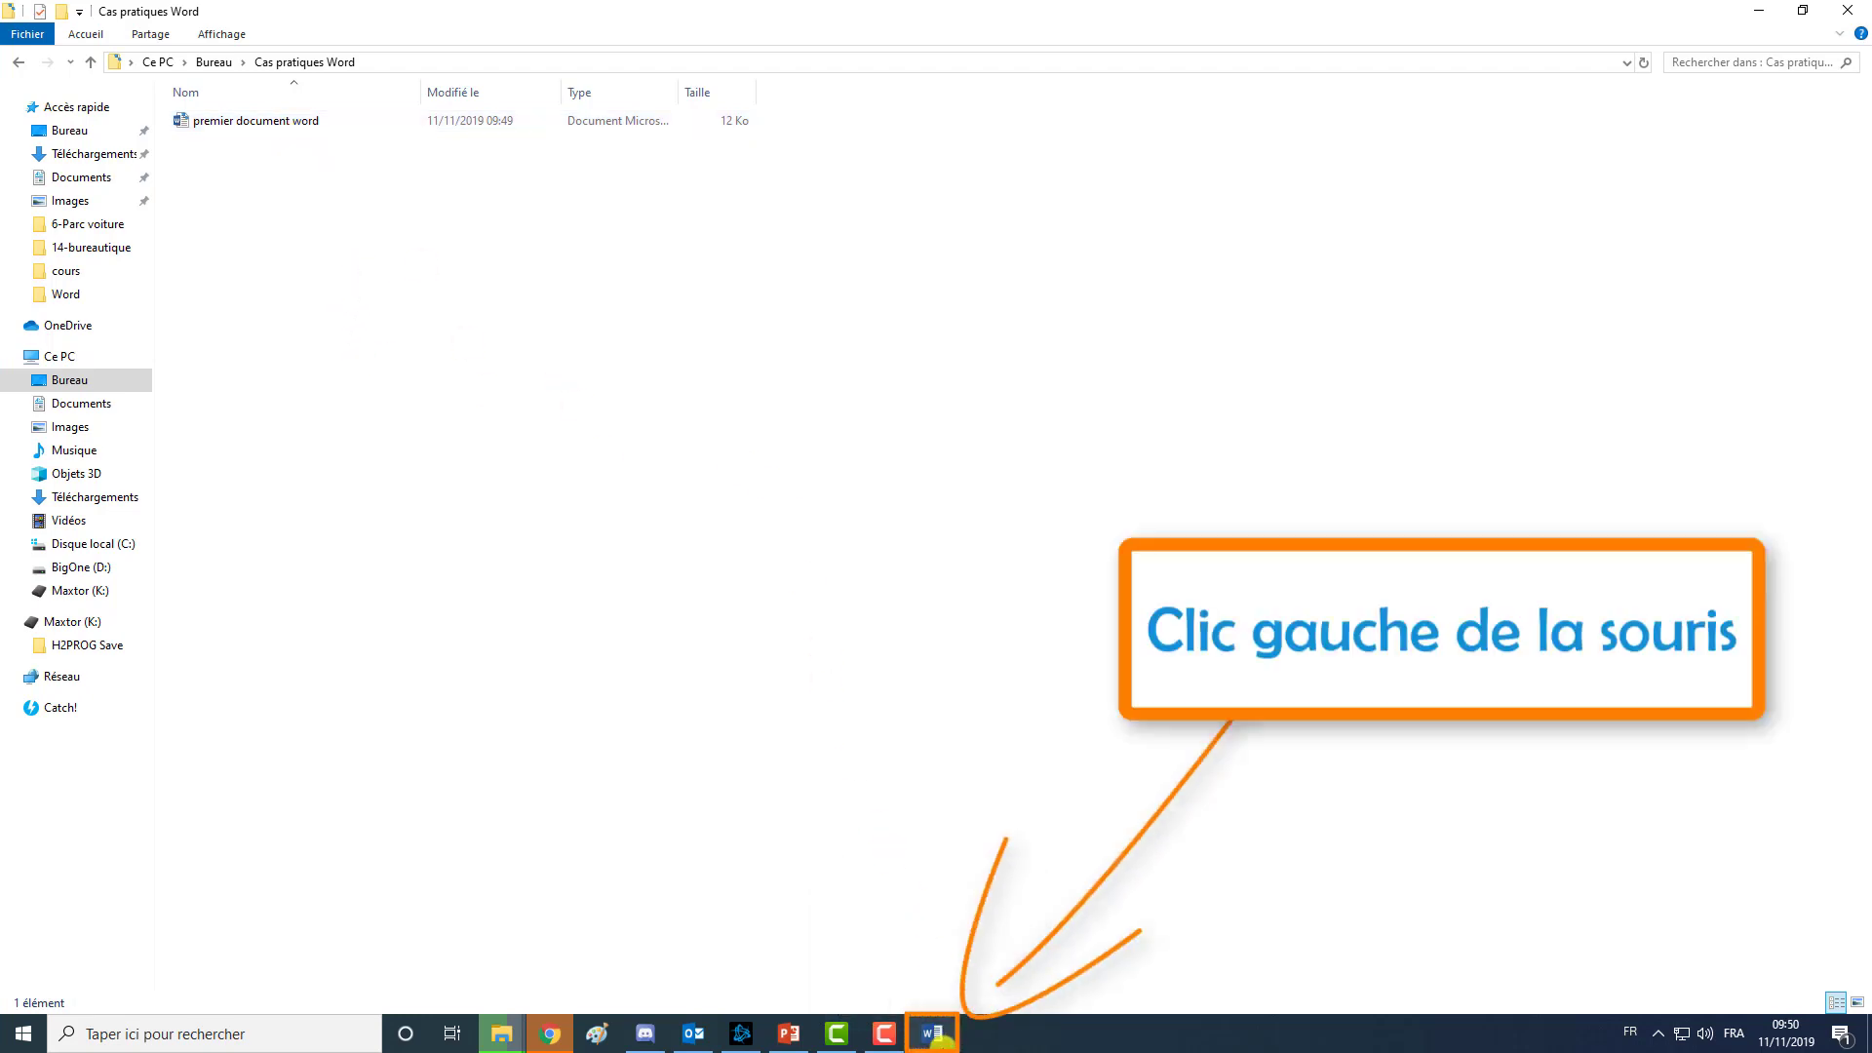
Switch back to Word and close the "premier document word" document.
{"action": "left_click", "coordinate": [936, 1035]}
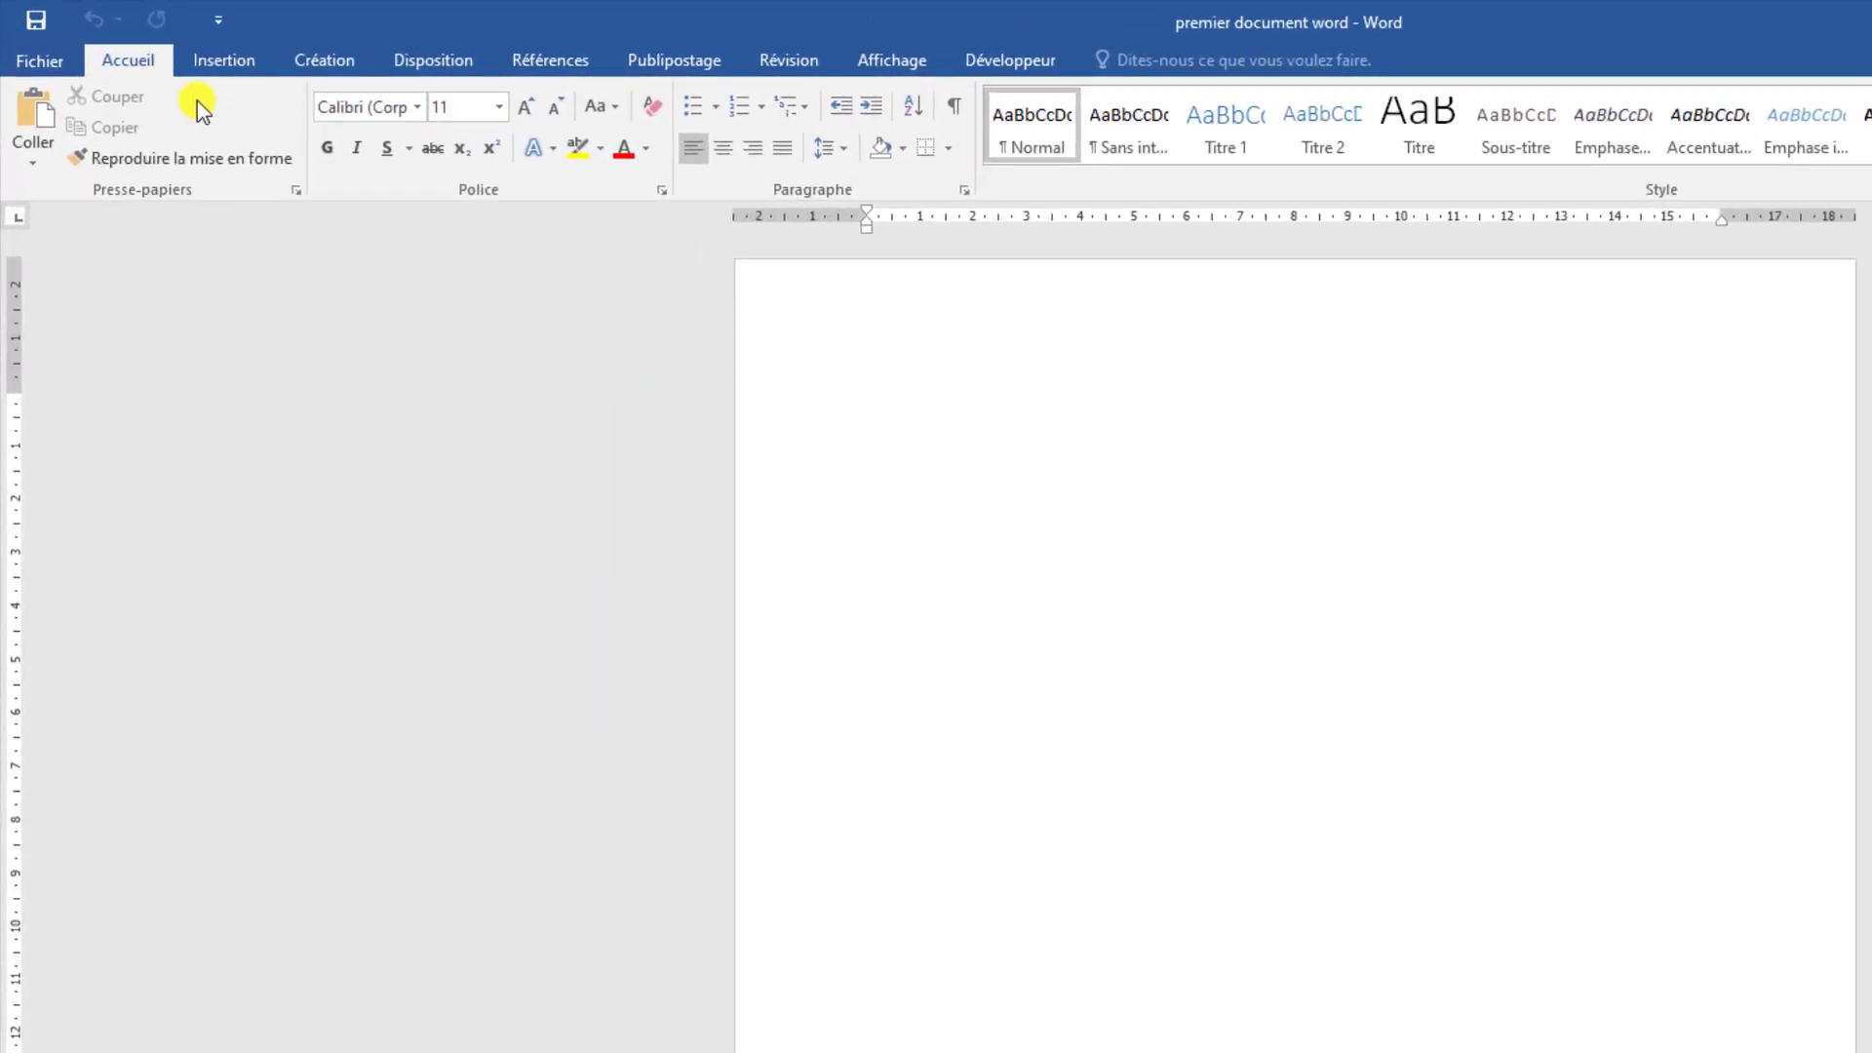
{"action": "left_click", "coordinate": [41, 71]}
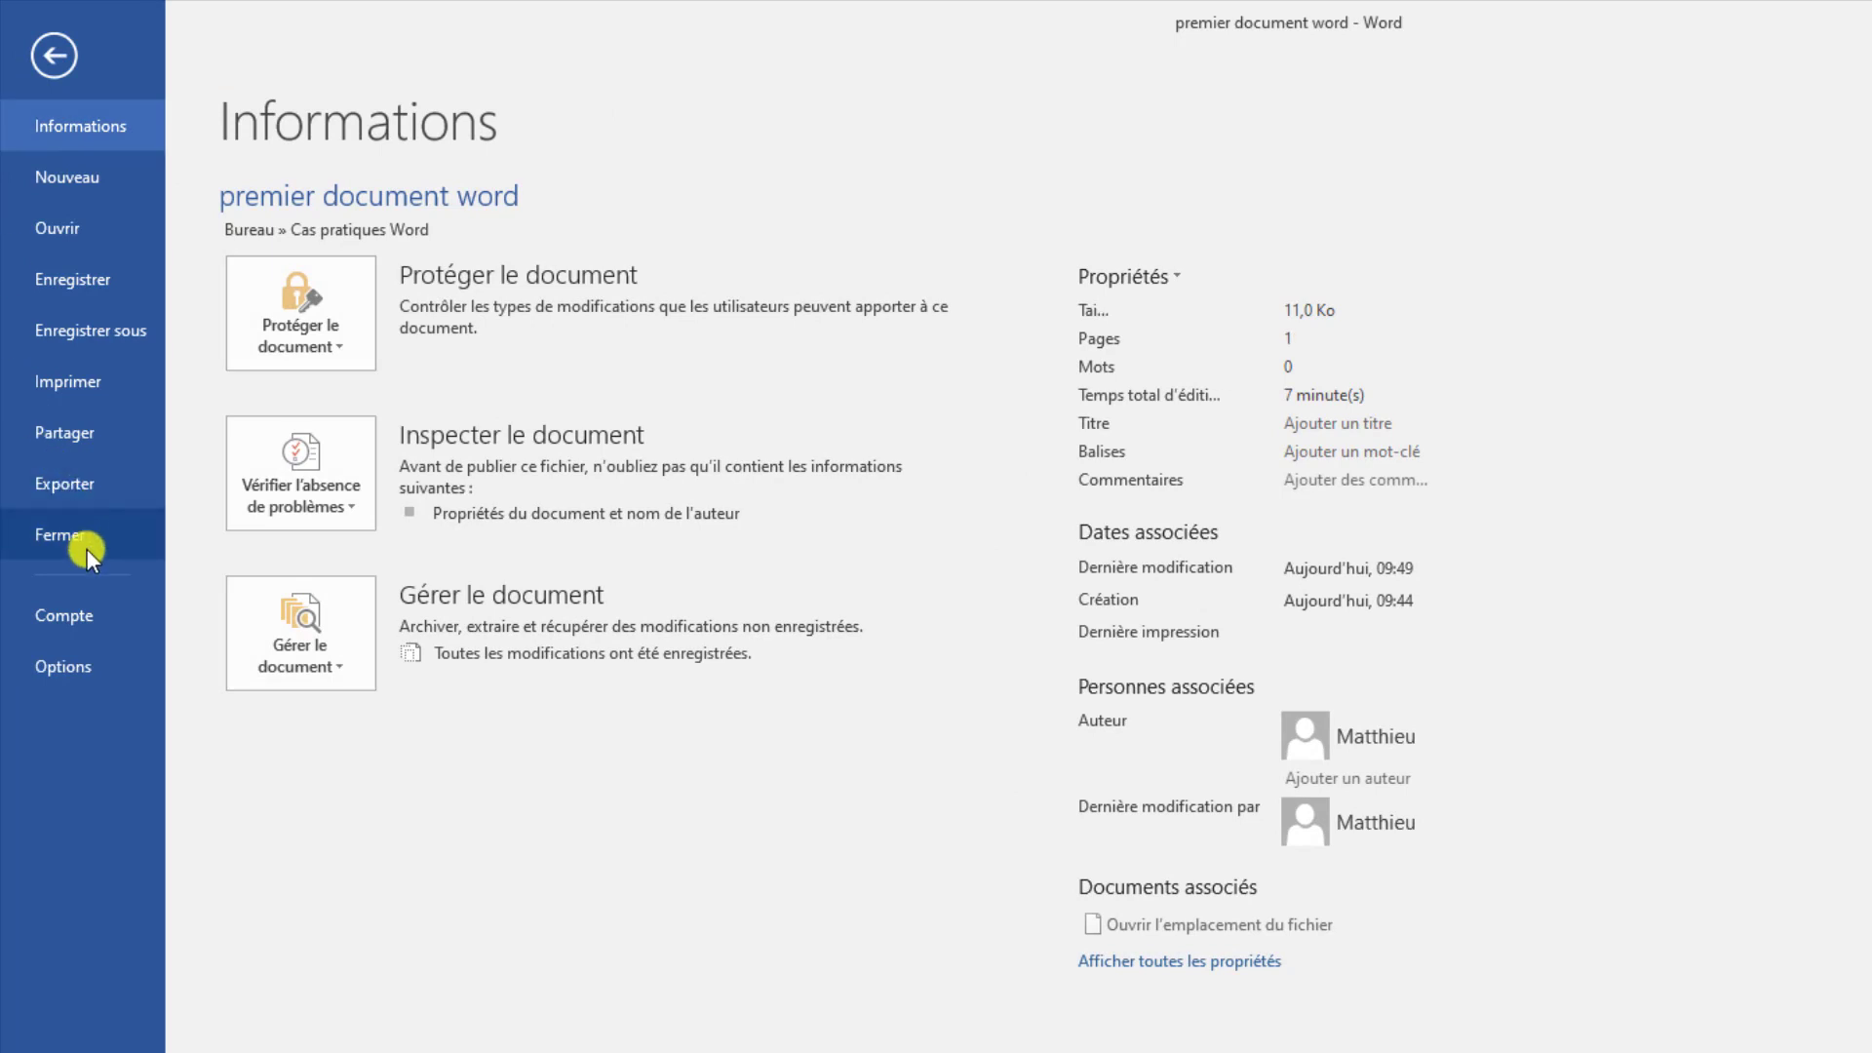
{"action": "left_click", "coordinate": [49, 66]}
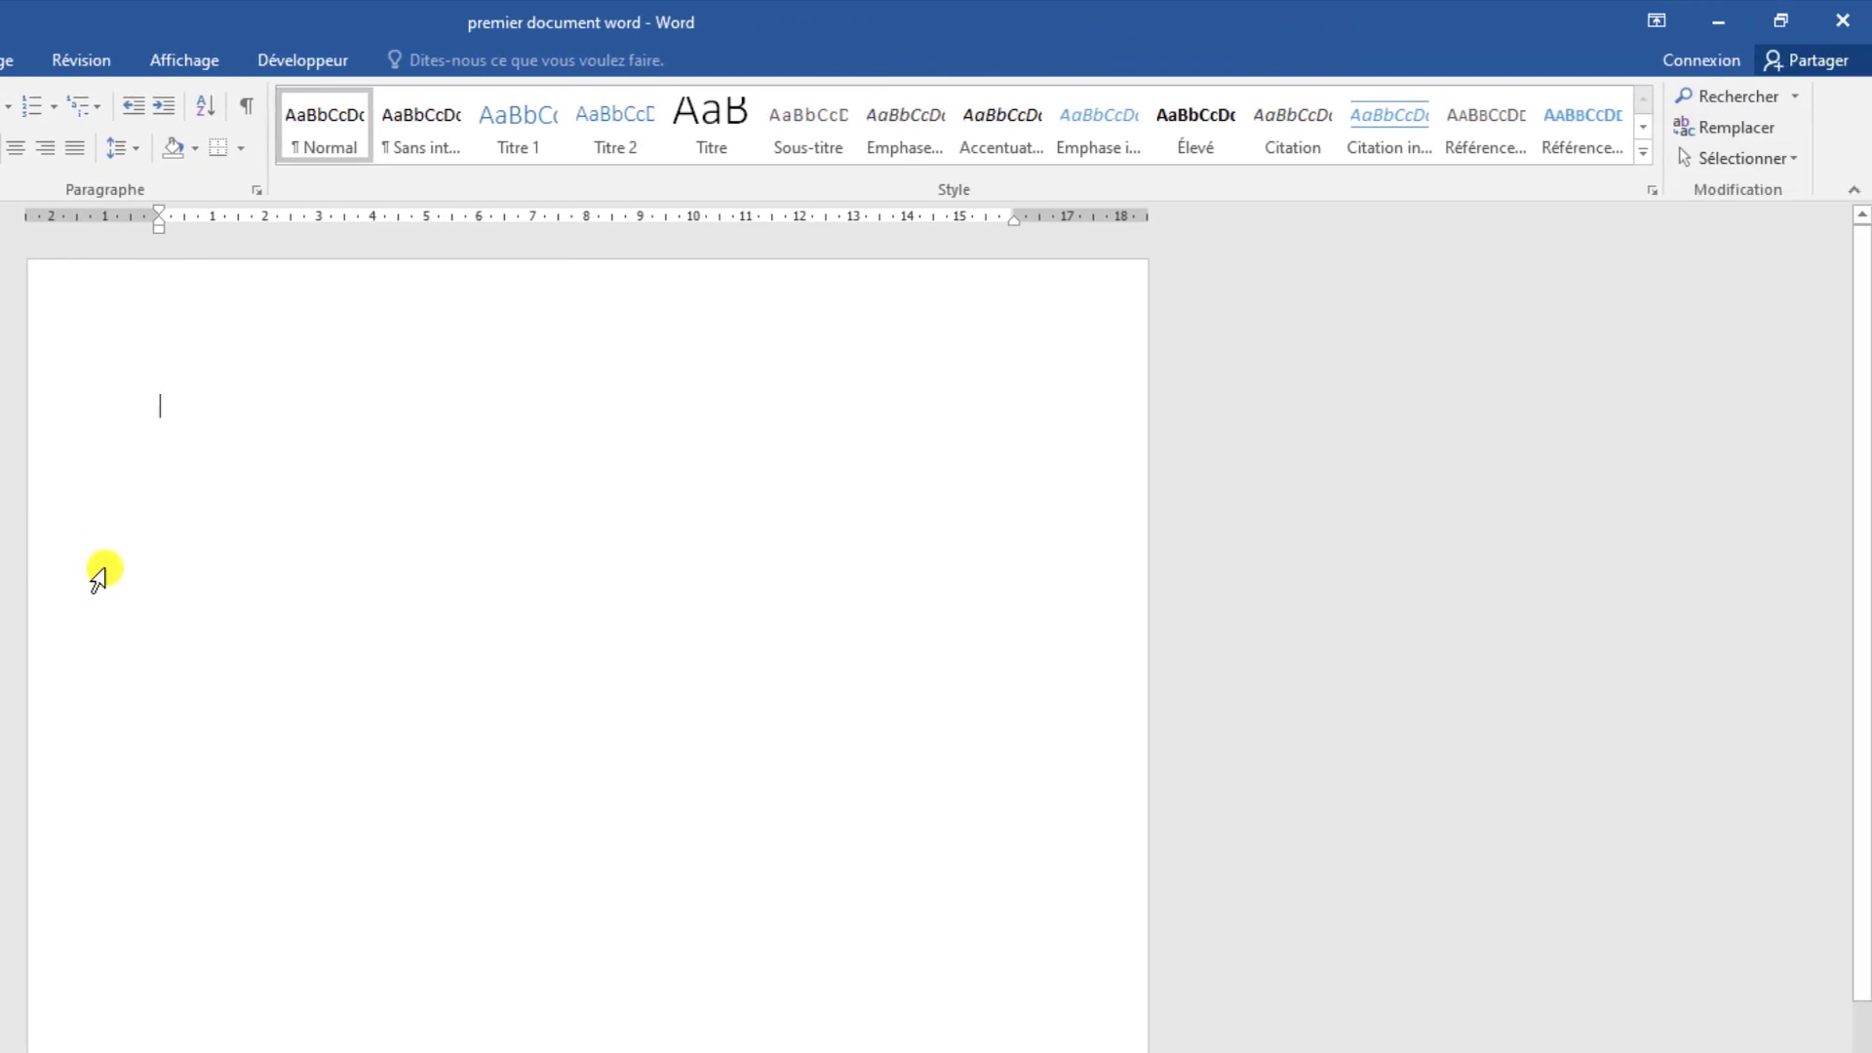
{"action": "left_click", "coordinate": [1845, 27]}
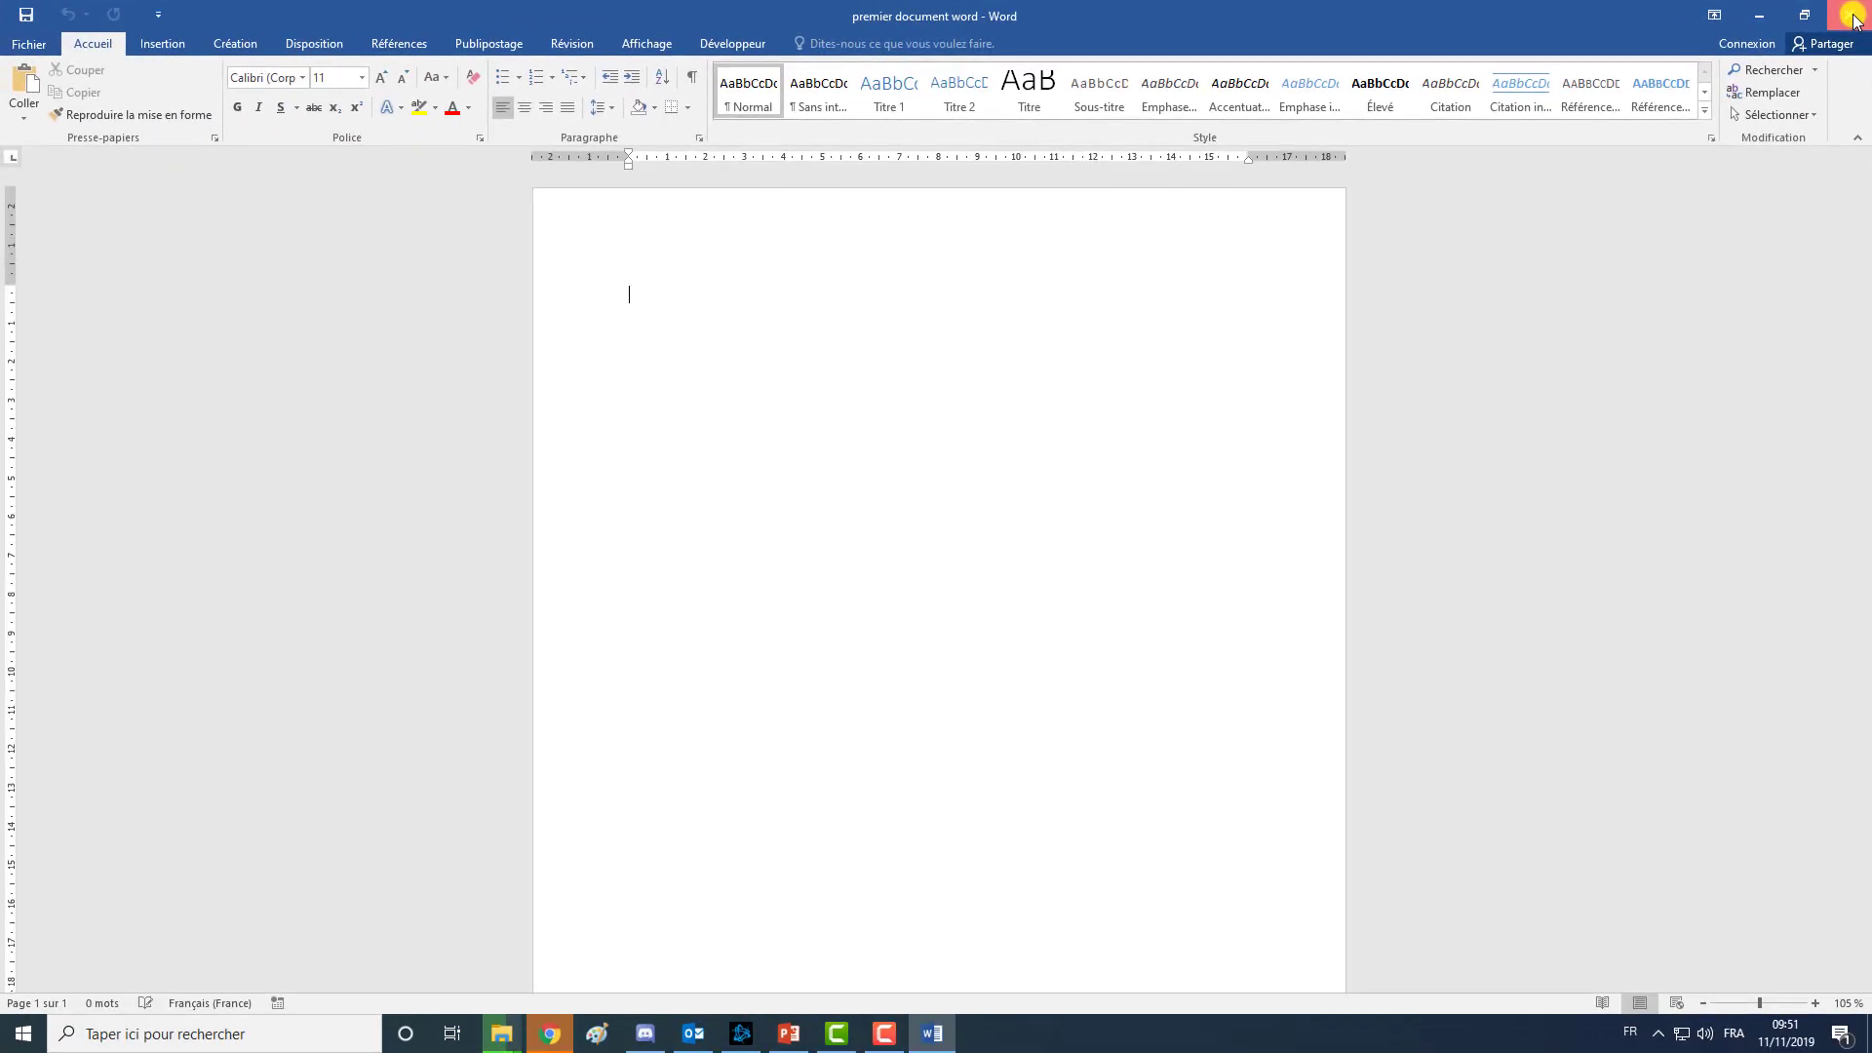
{"action": "left_click", "coordinate": [1852, 16]}
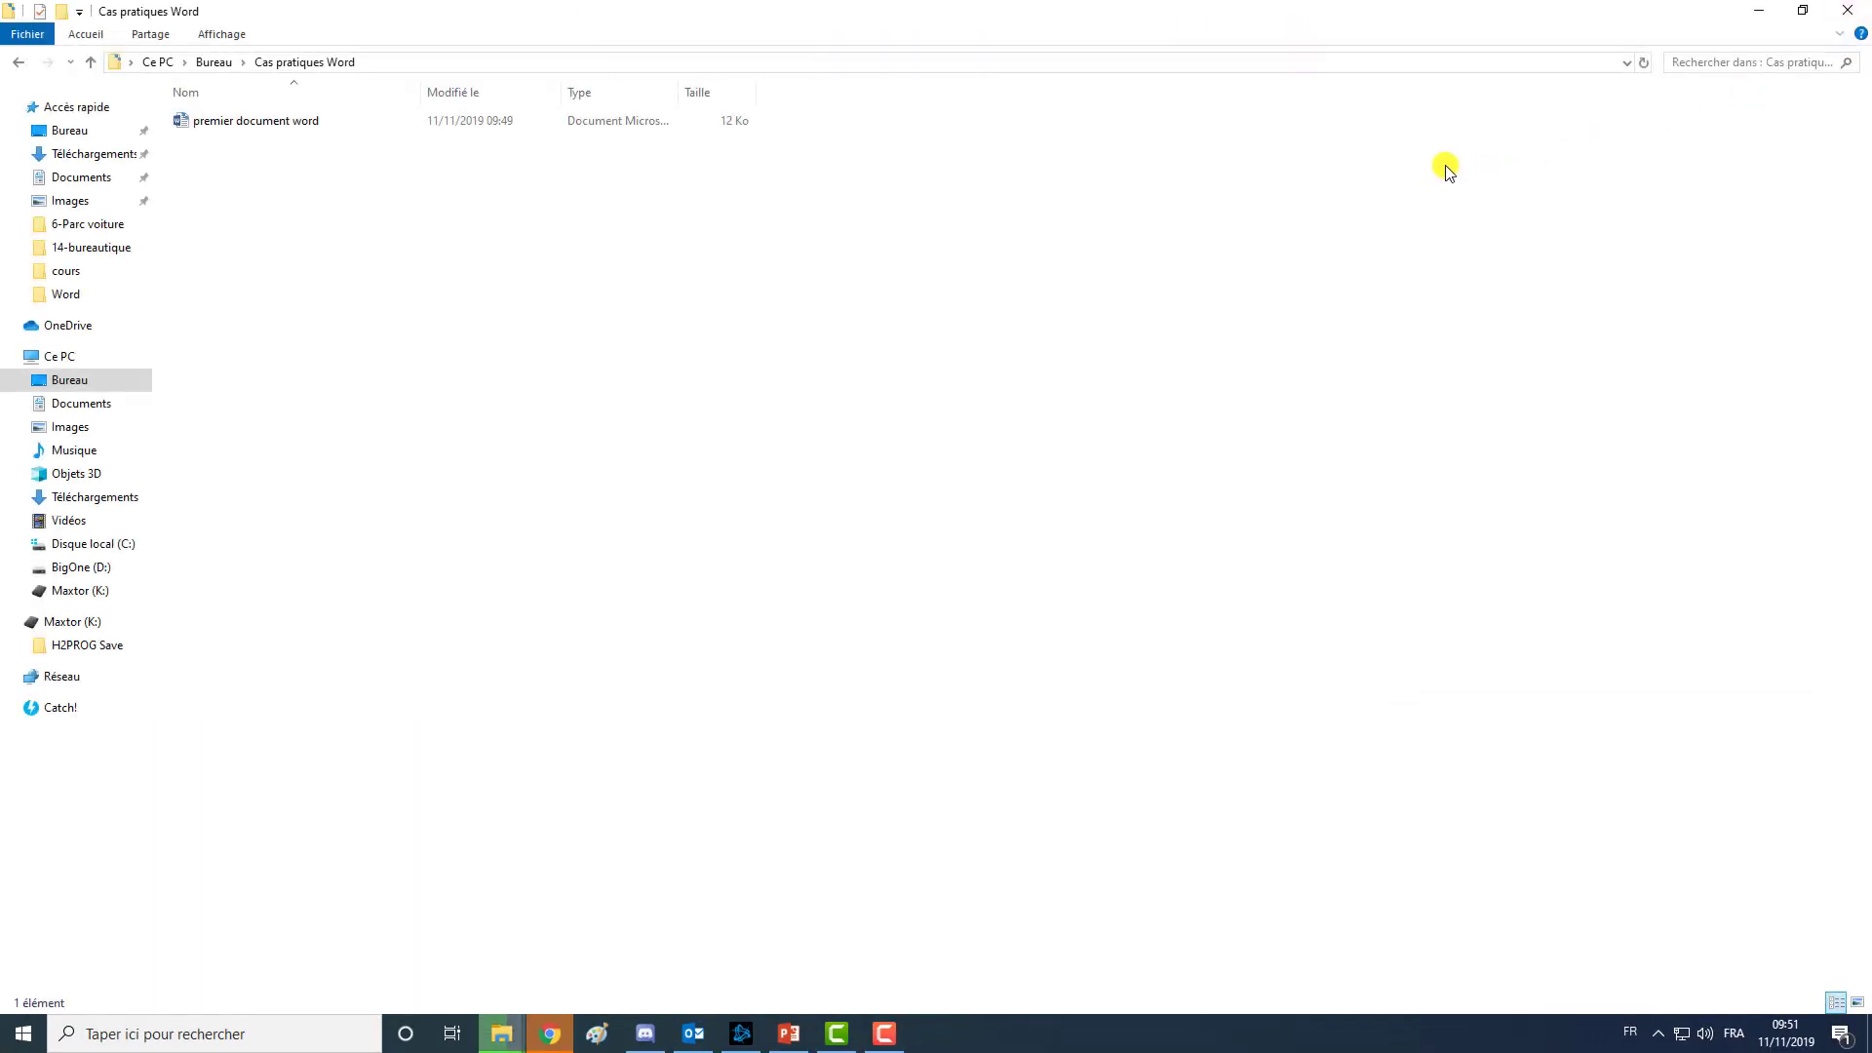